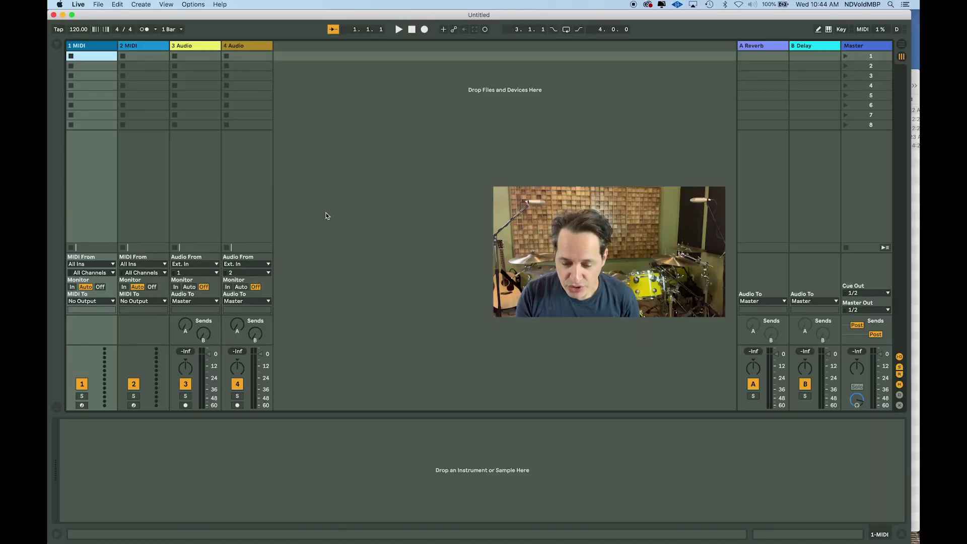
- Drag the HowTo Edit Audio_DW Pheart 96bpm.wav loop from Finder into Live's Session view as a new audio track
{"action": "left_click", "coordinate": [917, 178]}
{"action": "left_click", "coordinate": [752, 120]}
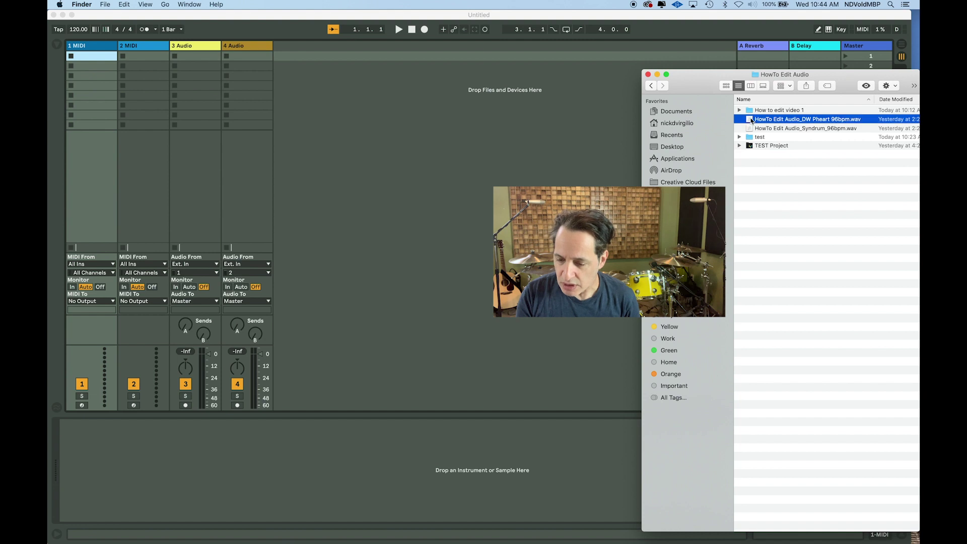
{"action": "left_click_drag", "start_coordinate": [751, 120], "coordinate": [504, 63]}
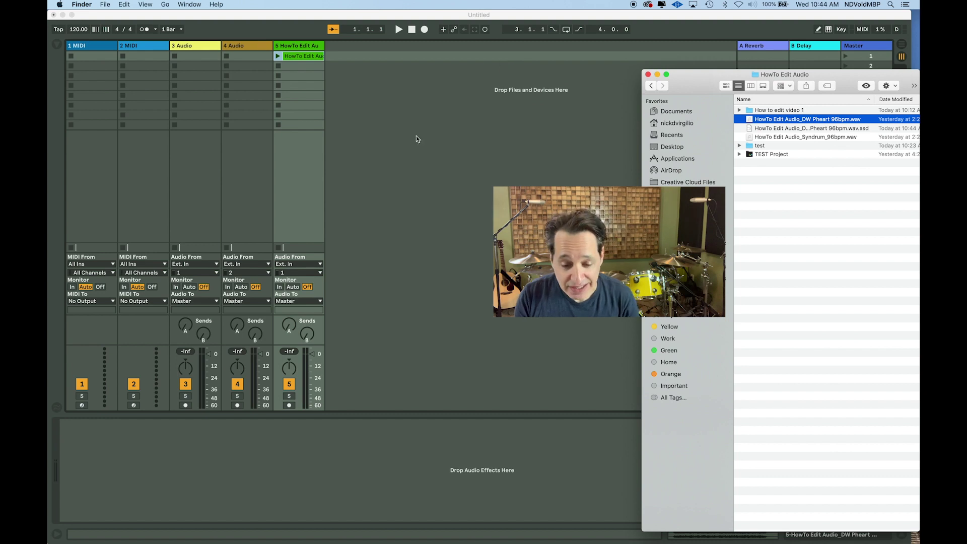
{"action": "left_click", "coordinate": [383, 136]}
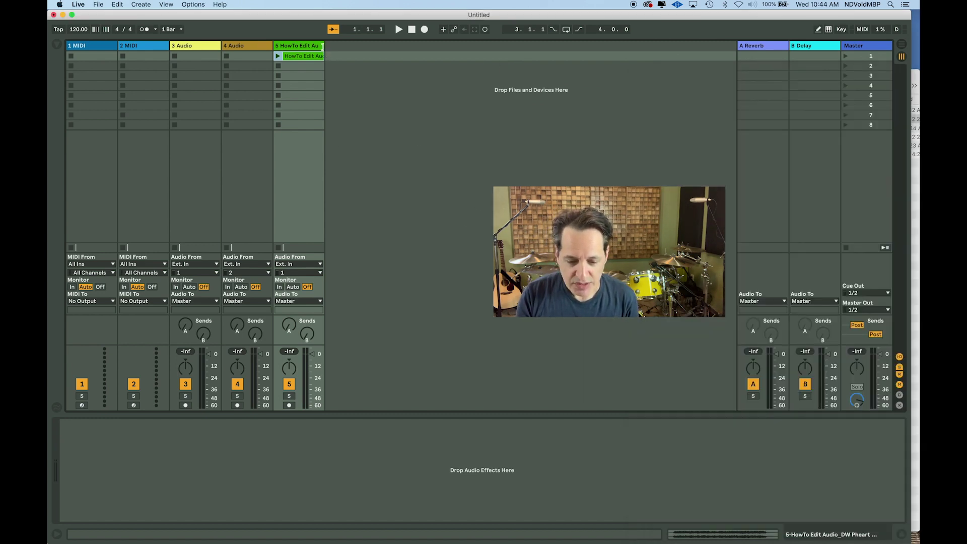
- Delete the 4 Audio track, then tracks 1 MIDI through 3 Audio, keeping only the drum track
{"action": "left_click_drag", "start_coordinate": [322, 47], "coordinate": [417, 48]}
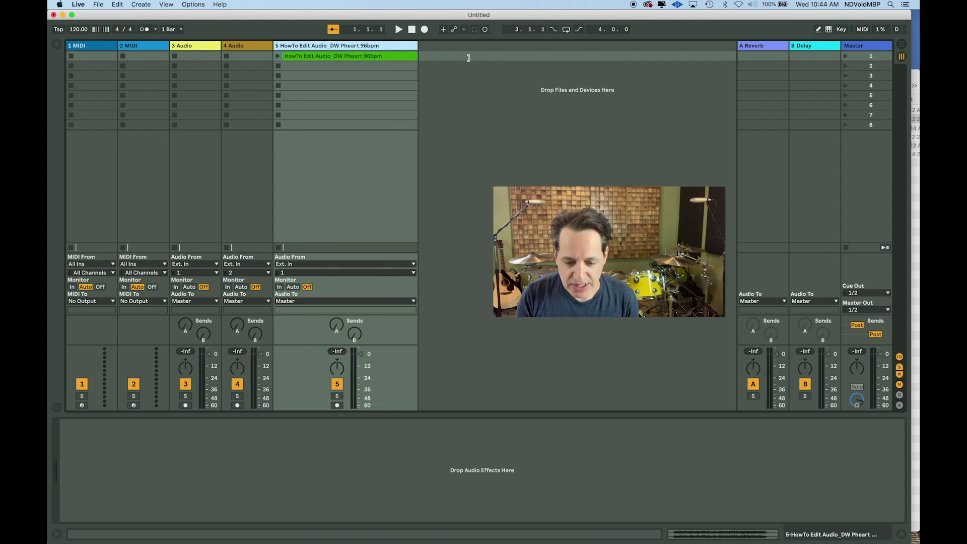
{"action": "left_click", "coordinate": [242, 46]}
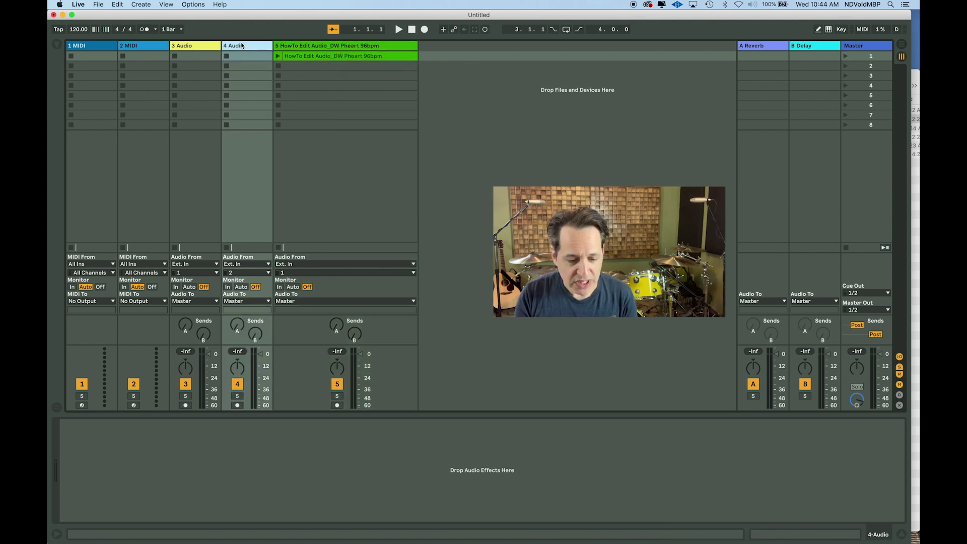
{"action": "key", "text": "Delete"}
{"action": "left_click", "coordinate": [195, 46]}
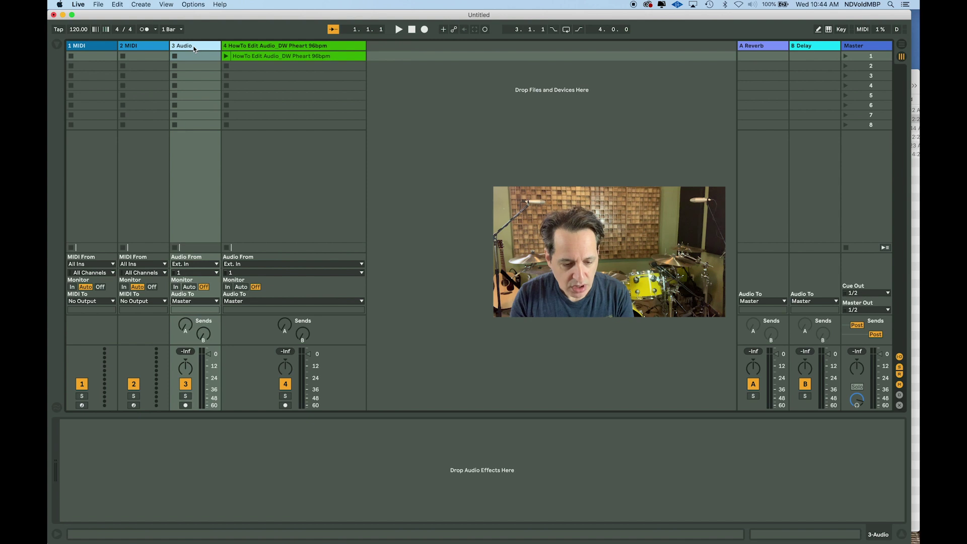
{"action": "left_click", "coordinate": [96, 44], "text": "shift"}
{"action": "key", "text": "Delete"}
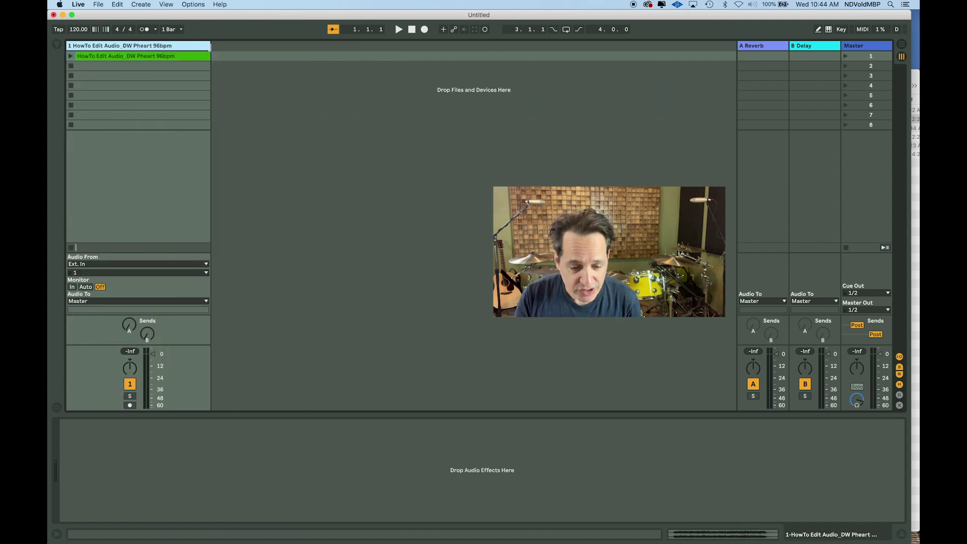
- Open the DW Pheart clip in Clip View and play it through once before stopping
{"action": "double_click", "coordinate": [156, 56]}
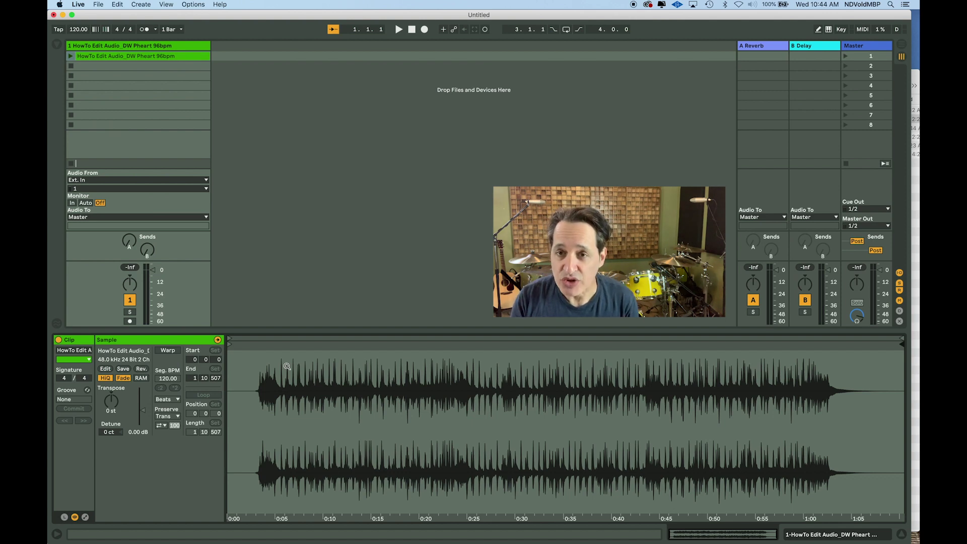
{"action": "left_click", "coordinate": [71, 55]}
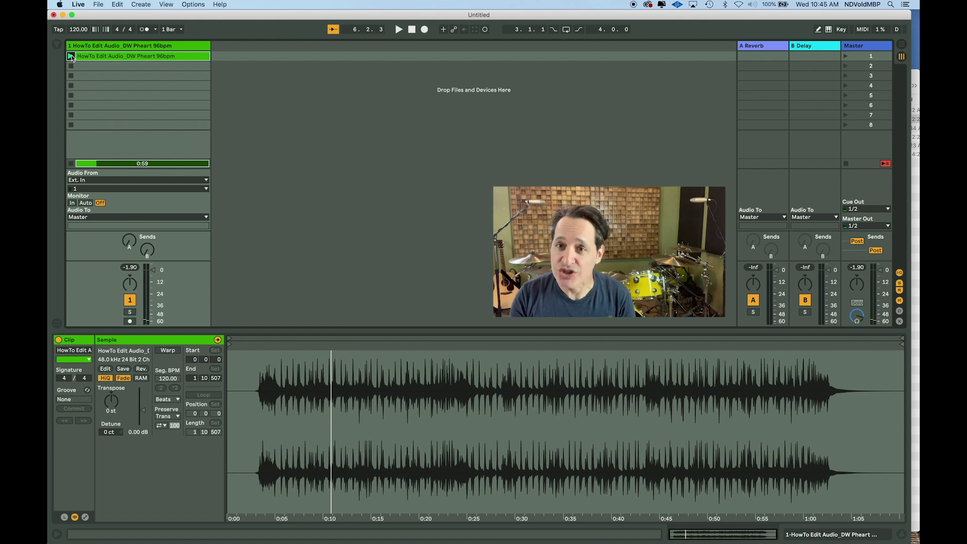
{"action": "left_click", "coordinate": [71, 57]}
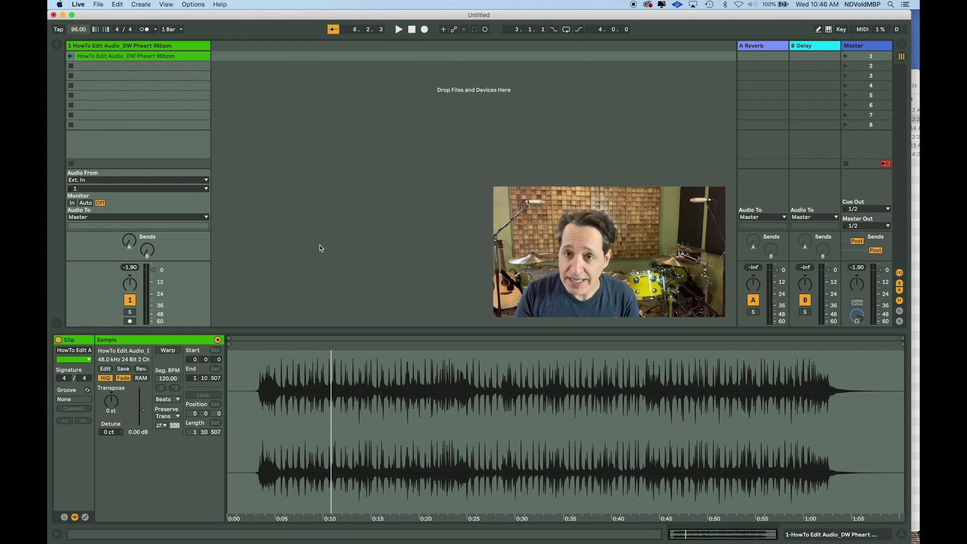
- Turn on Warp for the drum clip so it follows the 96 BPM tempo
{"action": "left_click", "coordinate": [168, 351]}
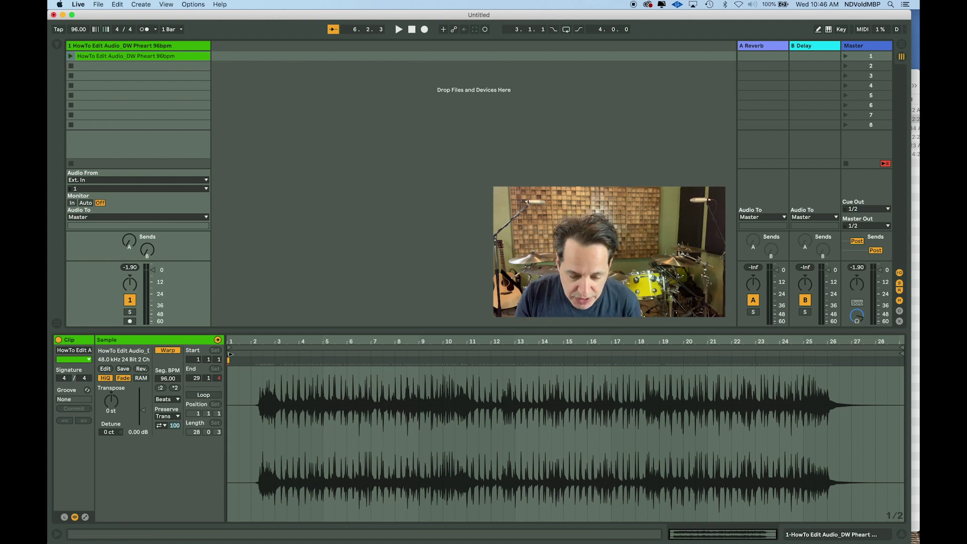
- Trim the clip to start at bar 2 and end around bar 28, then audition it
{"action": "left_click_drag", "start_coordinate": [235, 352], "coordinate": [252, 360]}
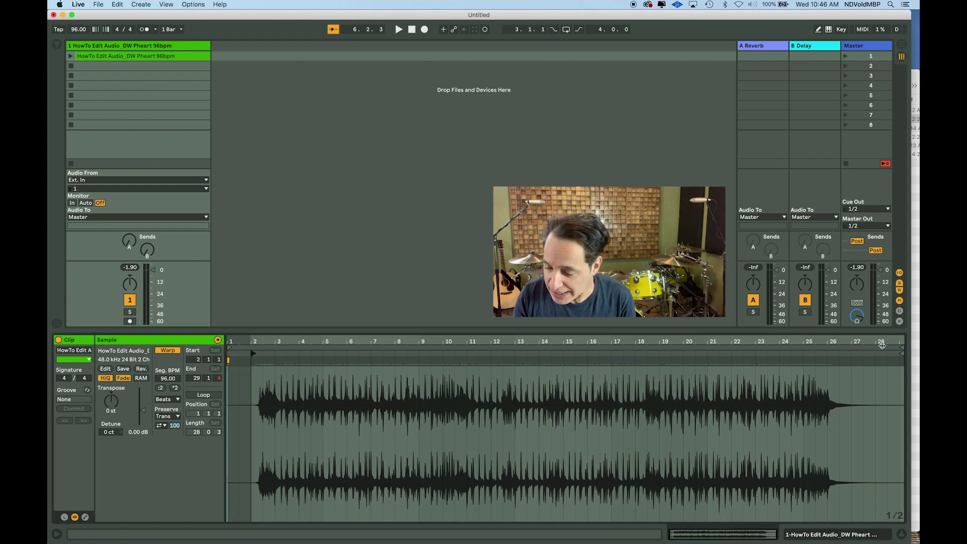
{"action": "left_click_drag", "start_coordinate": [902, 353], "coordinate": [847, 354]}
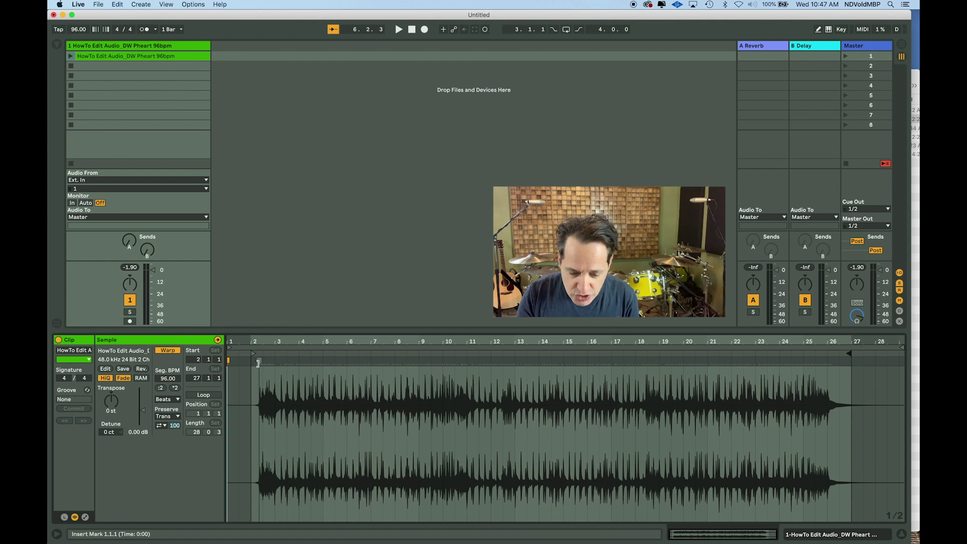
{"action": "mouse_move", "coordinate": [254, 354]}
{"action": "left_mouse_down"}
{"action": "mouse_move", "coordinate": [301, 354]}
{"action": "mouse_move", "coordinate": [252, 354]}
{"action": "left_mouse_up"}
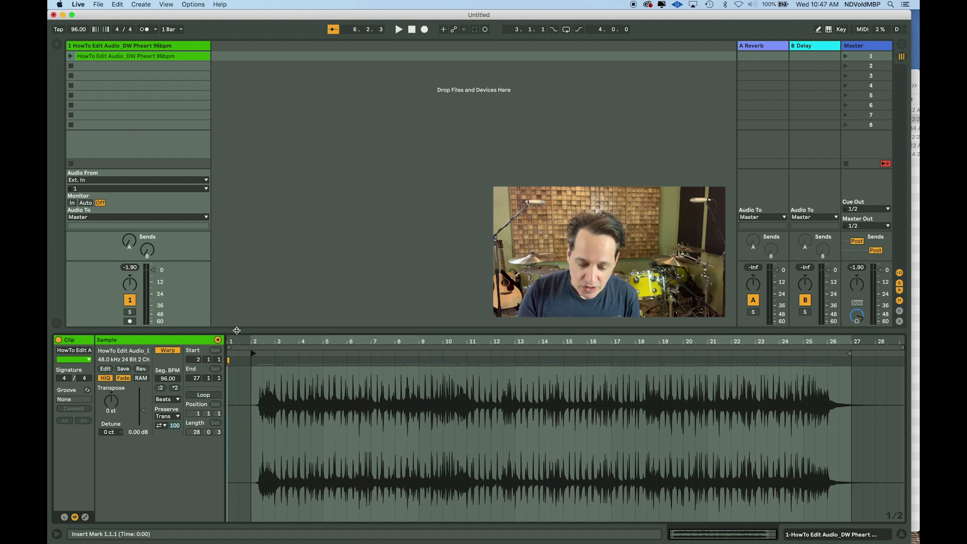
{"action": "left_click", "coordinate": [71, 56]}
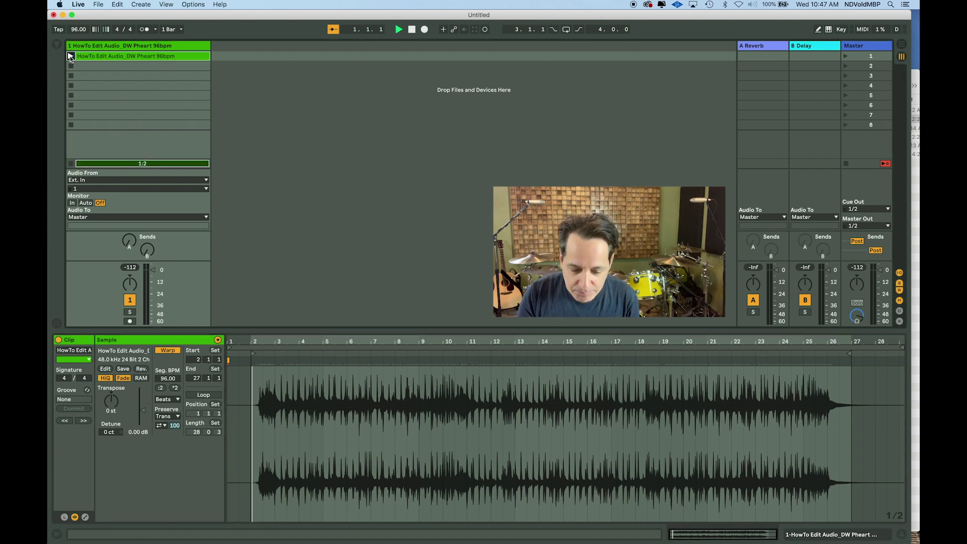
{"action": "key", "text": "space"}
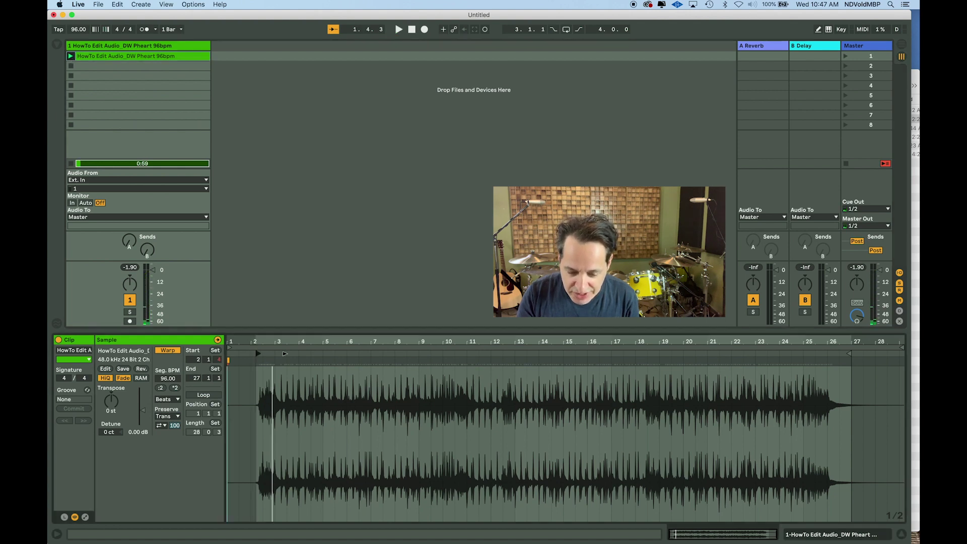
- Narrow the slice to start near bar 5.3 and end at 6.3.1, then play it
{"action": "left_click_drag", "start_coordinate": [253, 354], "coordinate": [342, 353]}
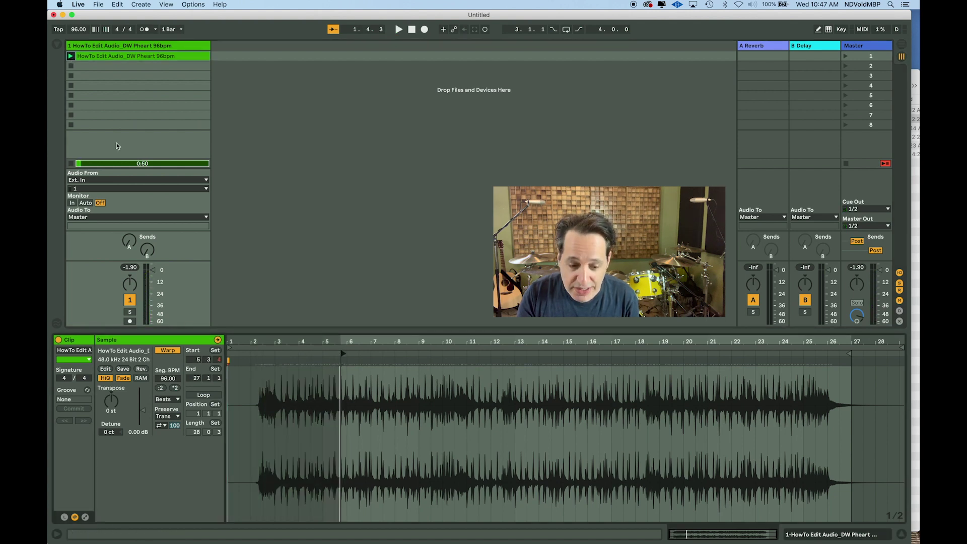
{"action": "left_click", "coordinate": [70, 56]}
{"action": "key", "text": "space"}
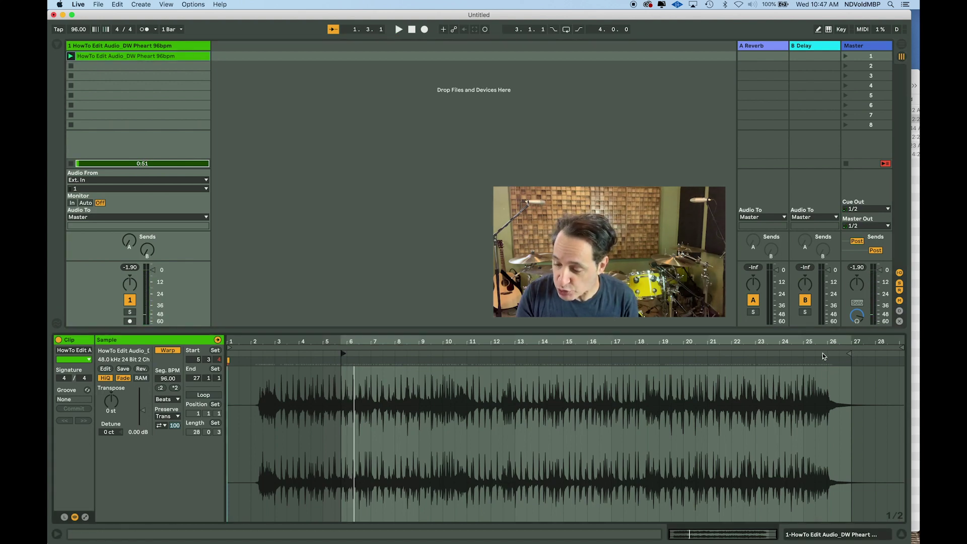
{"action": "left_click", "coordinate": [851, 354]}
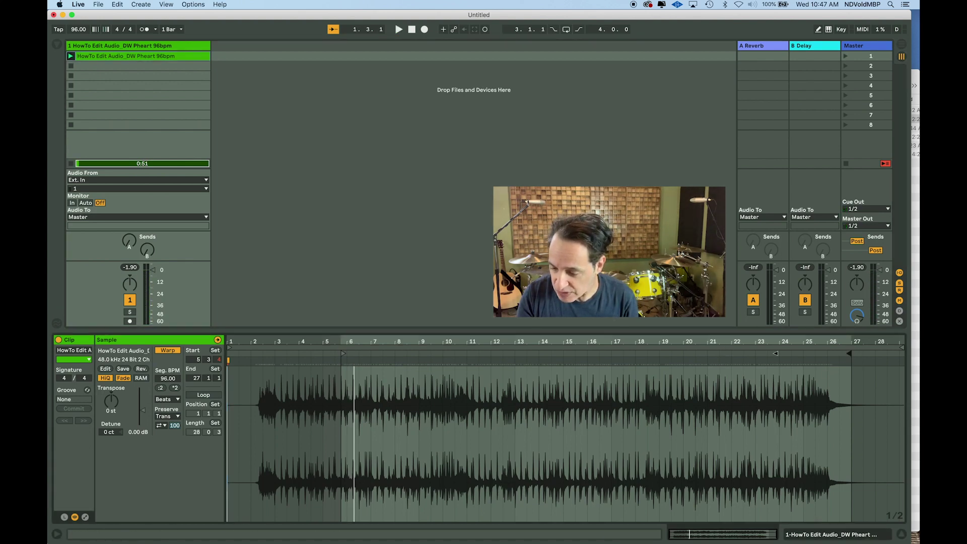
{"action": "left_click_drag", "start_coordinate": [847, 353], "coordinate": [357, 354]}
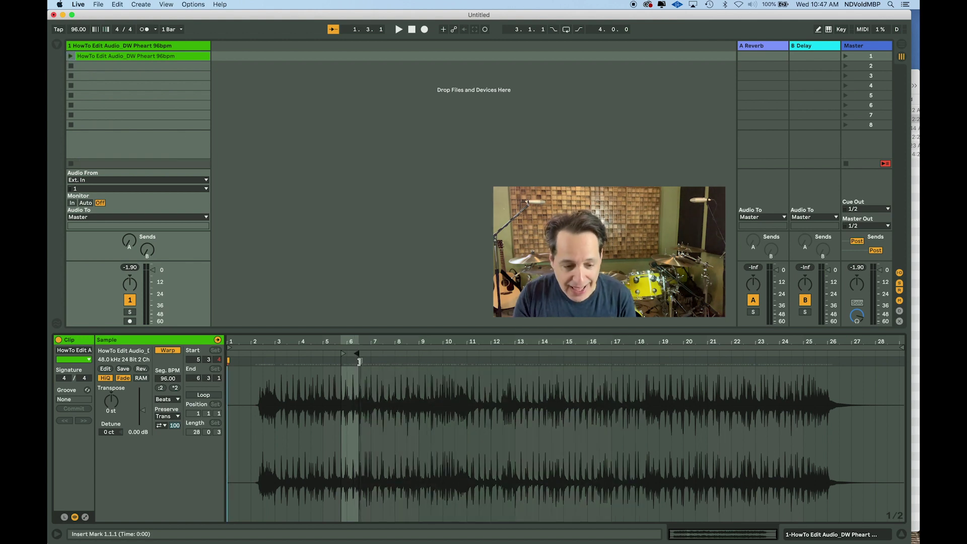
{"action": "left_click", "coordinate": [71, 56]}
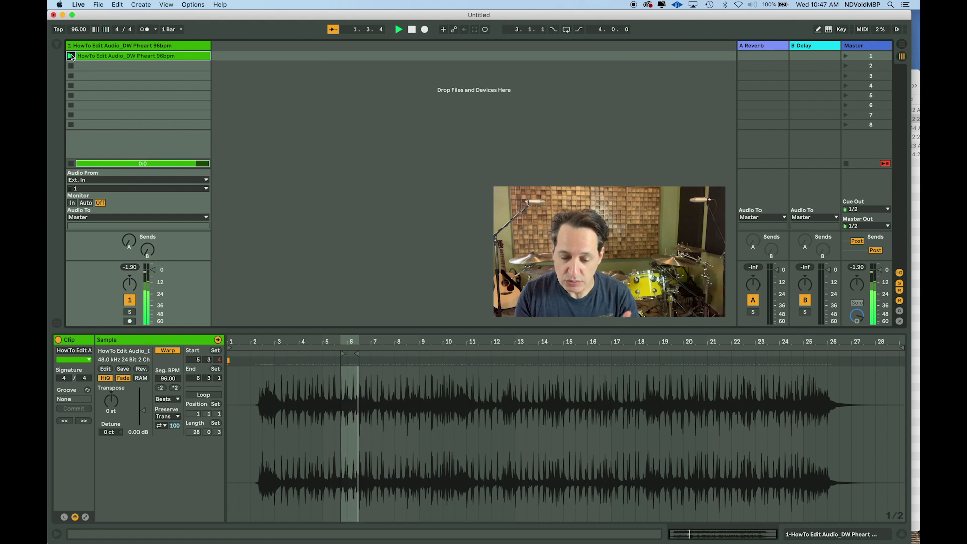
- Set the clip start to 2.1.1 and end to 3.1.1, then stop playback
{"action": "left_click_drag", "start_coordinate": [343, 353], "coordinate": [302, 353]}
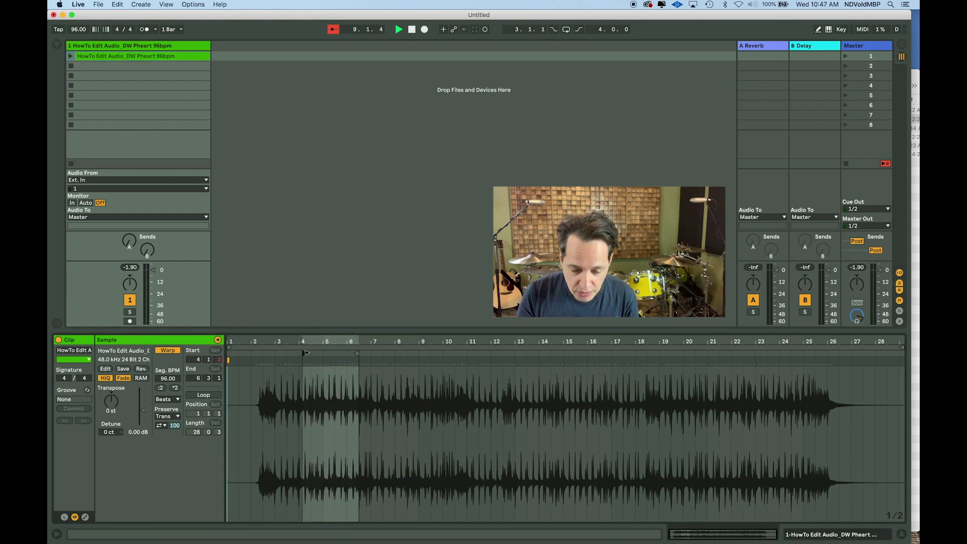
{"action": "left_click_drag", "start_coordinate": [304, 353], "coordinate": [253, 353]}
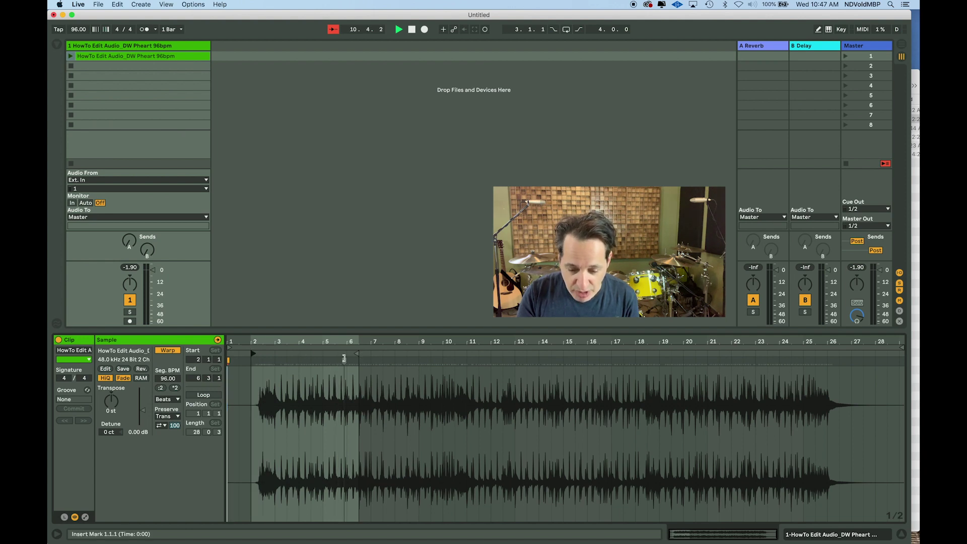
{"action": "left_click_drag", "start_coordinate": [357, 354], "coordinate": [274, 351]}
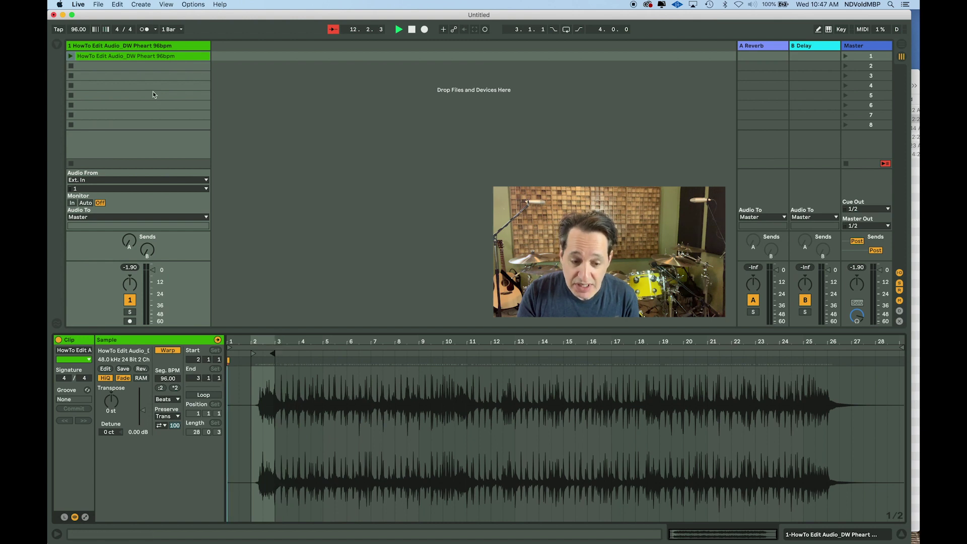
{"action": "left_click", "coordinate": [70, 56]}
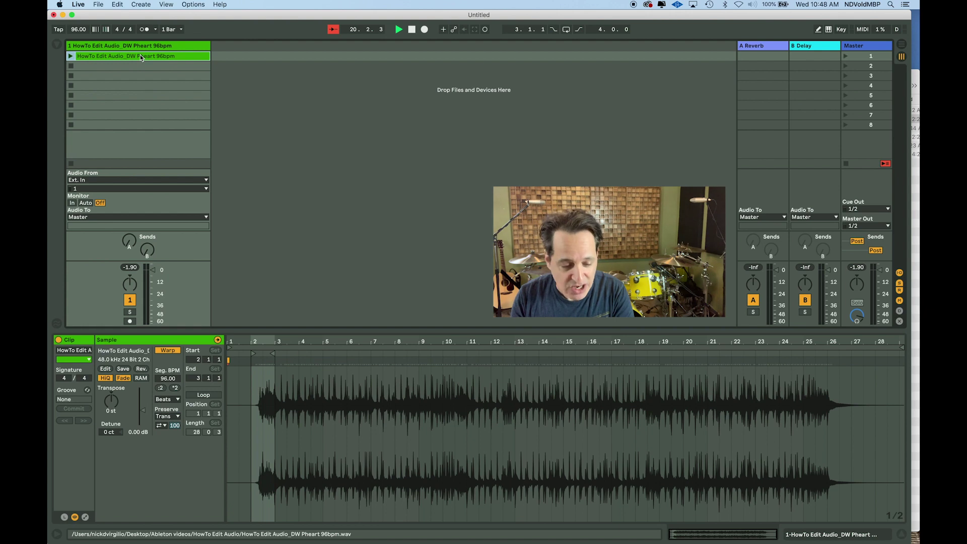
- Remove a stray paste, then duplicate the slot 1 drum clip into slot 2 with Cmd+D
{"action": "left_click", "coordinate": [138, 67]}
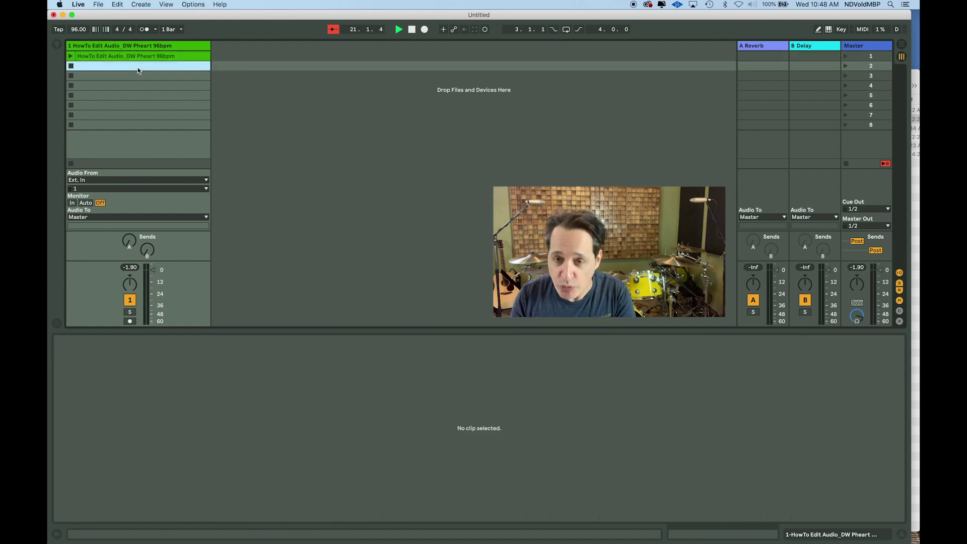
{"action": "key", "text": "super+v"}
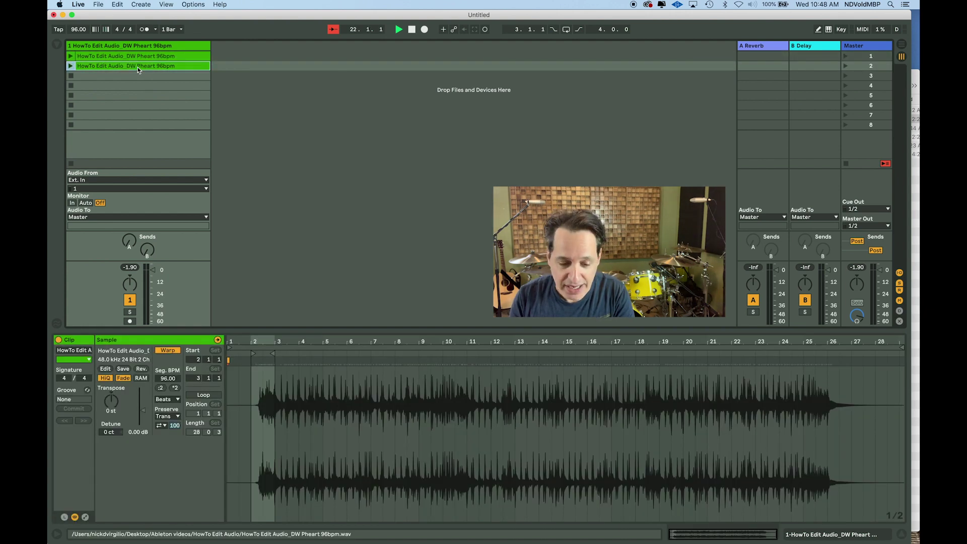
{"action": "key", "text": "Delete"}
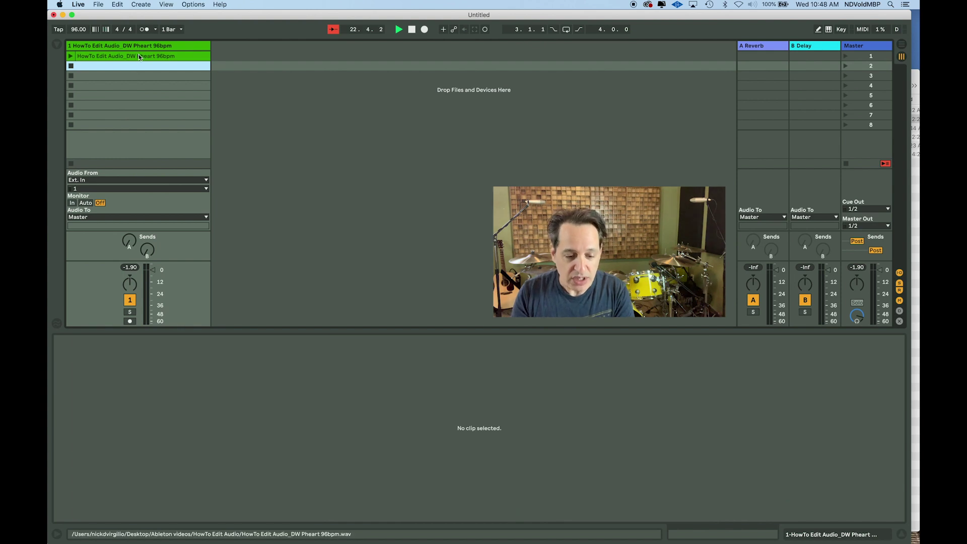
{"action": "left_click", "coordinate": [138, 56]}
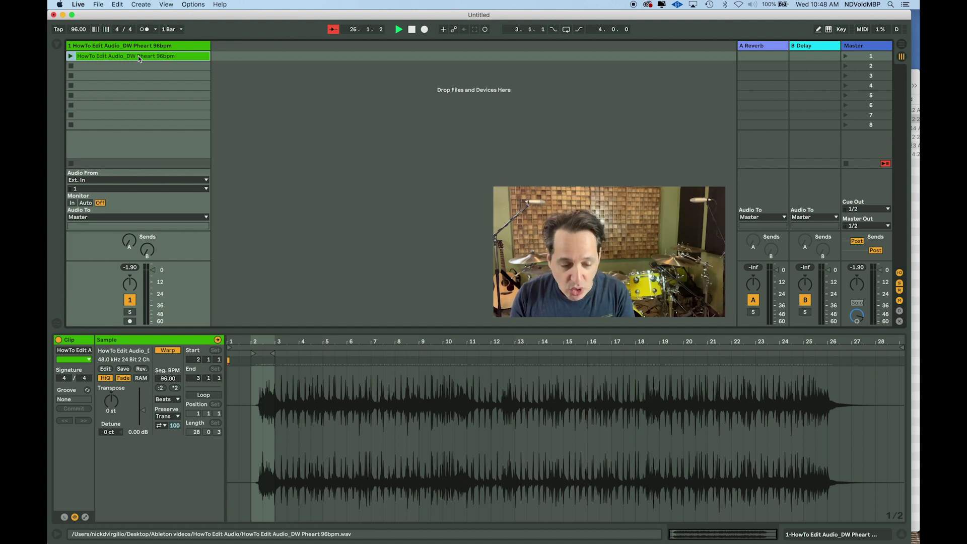
{"action": "key", "text": "super+d"}
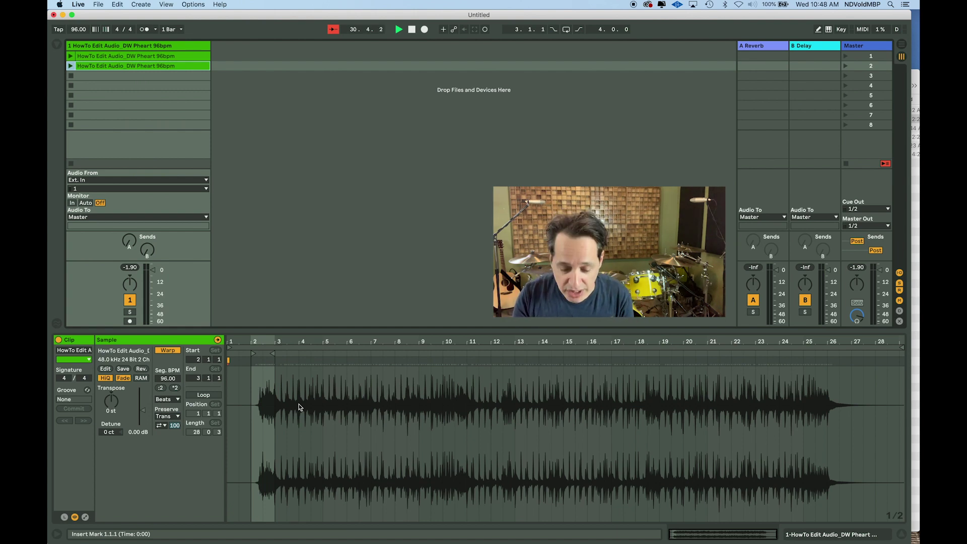
- Set the second clip's start to bar 3 and end to 5.1.1, then launch it
{"action": "key", "text": "Up"}
{"action": "key", "text": "Up"}
{"action": "key", "text": "Up"}
{"action": "key", "text": "Up"}
{"action": "key", "text": "Up"}
{"action": "key", "text": "Up"}
{"action": "key", "text": "Up"}
{"action": "key", "text": "Up"}
{"action": "key", "text": "Up"}
{"action": "key", "text": "Up"}
{"action": "key", "text": "Up"}
{"action": "key", "text": "Up"}
{"action": "key", "text": "Up"}
{"action": "key", "text": "Up"}
{"action": "key", "text": "Up"}
{"action": "key", "text": "Up"}
{"action": "key", "text": "Up"}
{"action": "key", "text": "Up"}
{"action": "key", "text": "Up"}
{"action": "key", "text": "Up"}
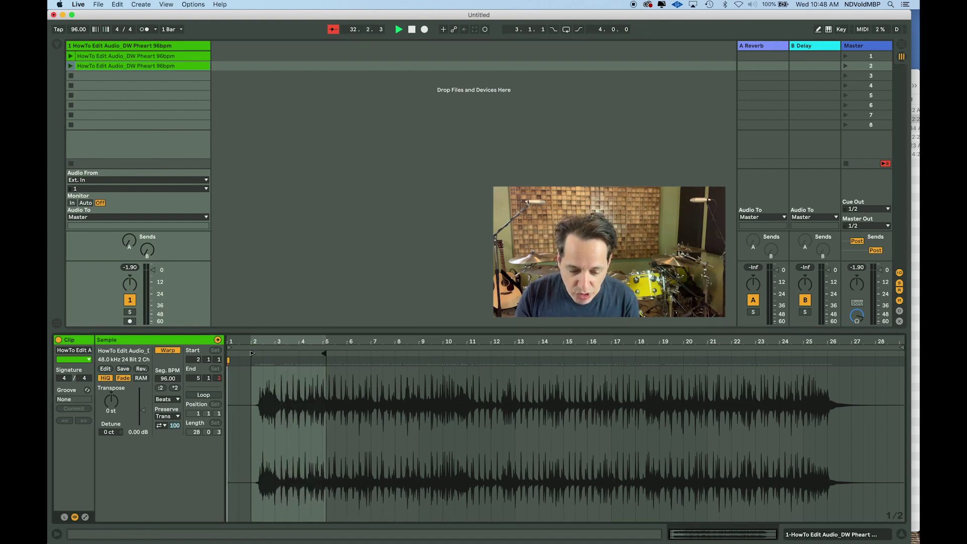
{"action": "left_click_drag", "start_coordinate": [252, 353], "coordinate": [276, 354]}
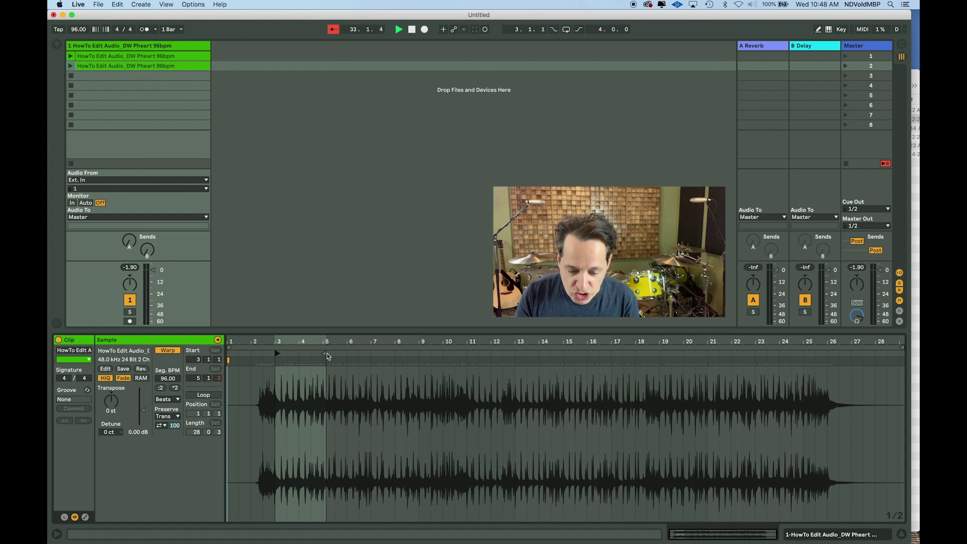
{"action": "type", "text": "1"}
{"action": "key", "text": "Return"}
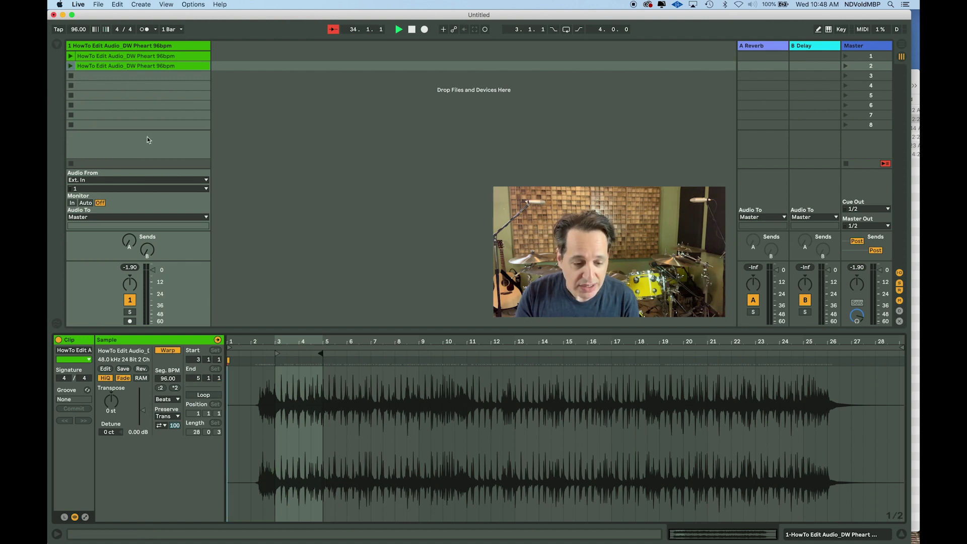
{"action": "left_click", "coordinate": [70, 66]}
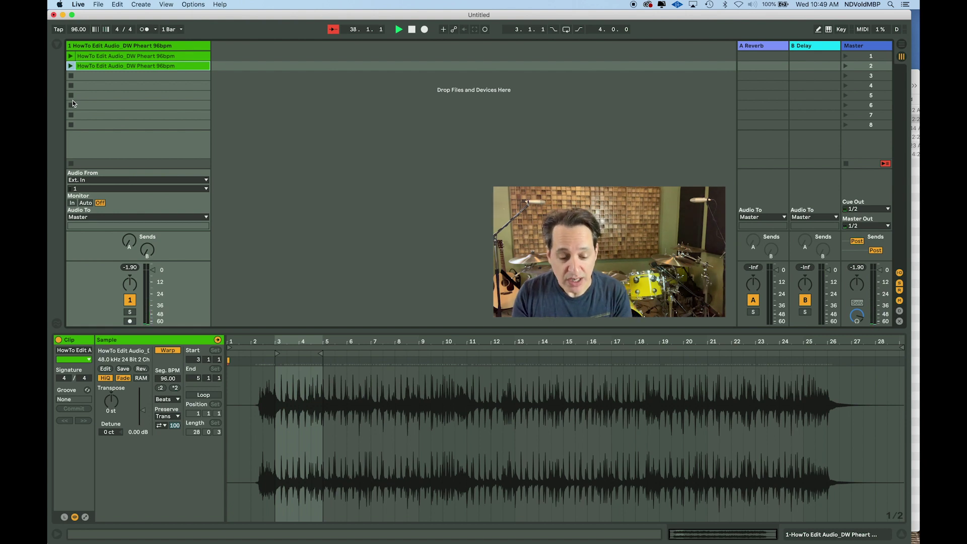
{"action": "left_click", "coordinate": [225, 348]}
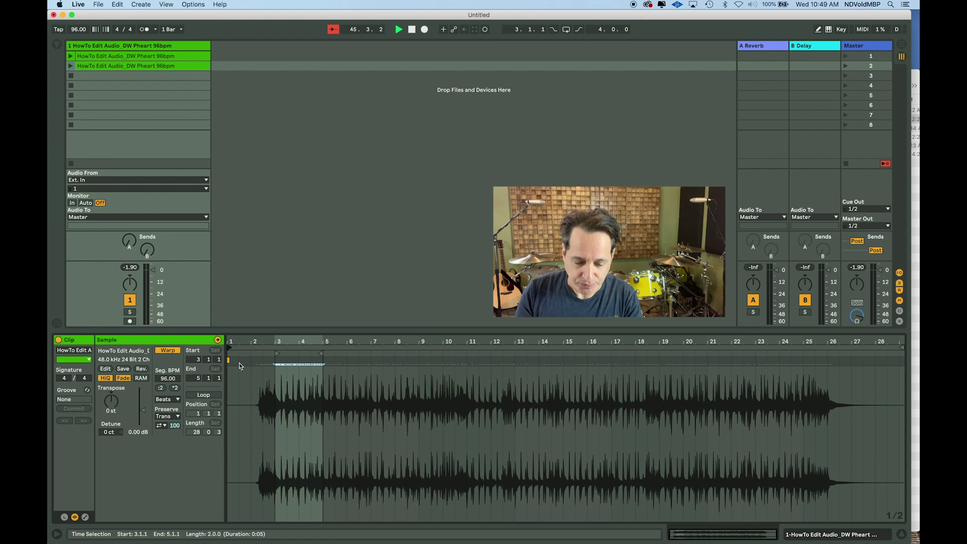
- Loop bars 3–5 of the second clip with Loop on, audition it, then stop and rewind
{"action": "left_click_drag", "start_coordinate": [230, 347], "coordinate": [267, 349]}
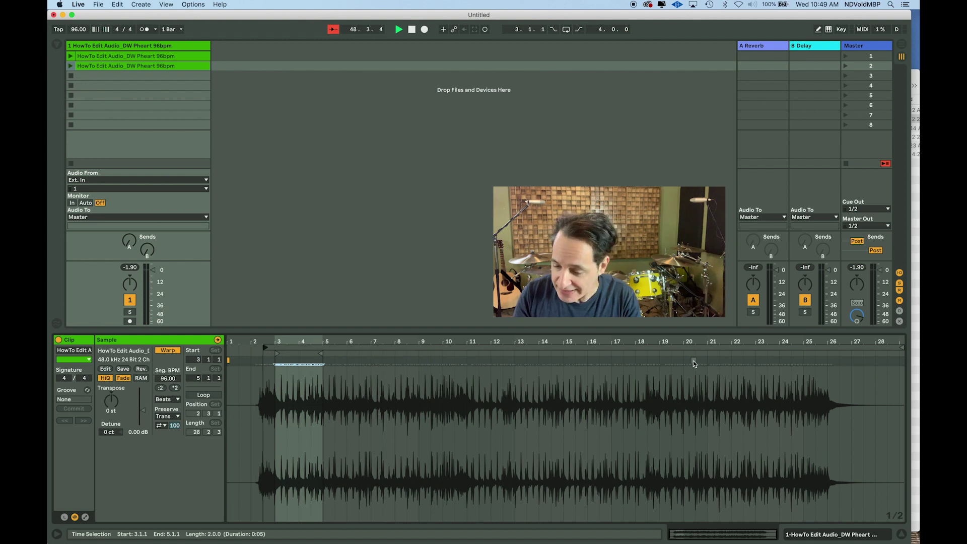
{"action": "key", "text": "super+l"}
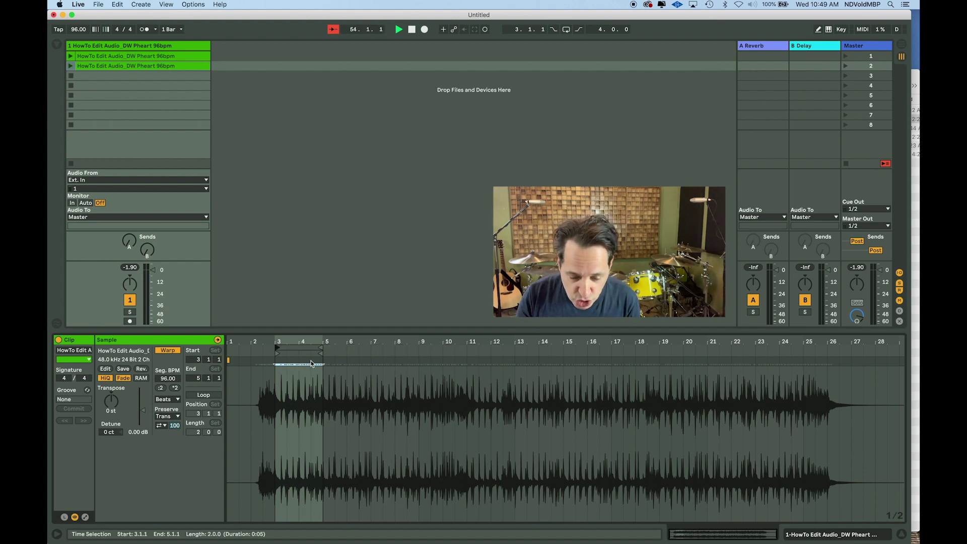
{"action": "left_click", "coordinate": [204, 396]}
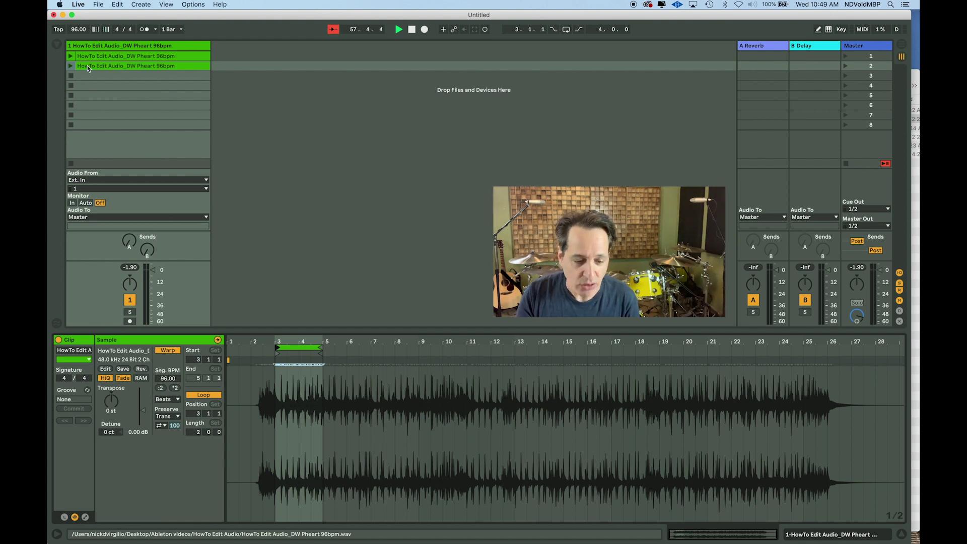
{"action": "left_click", "coordinate": [70, 66]}
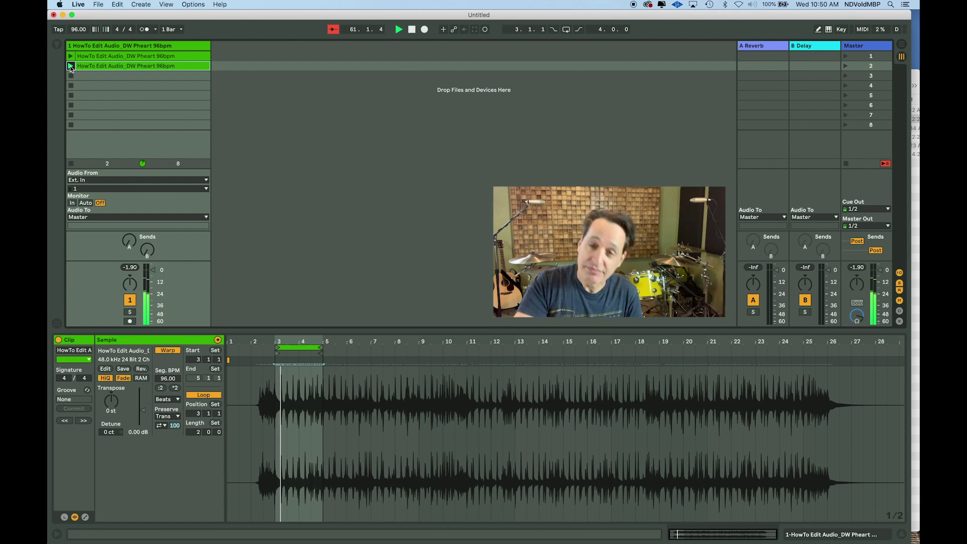
{"action": "key", "text": "space"}
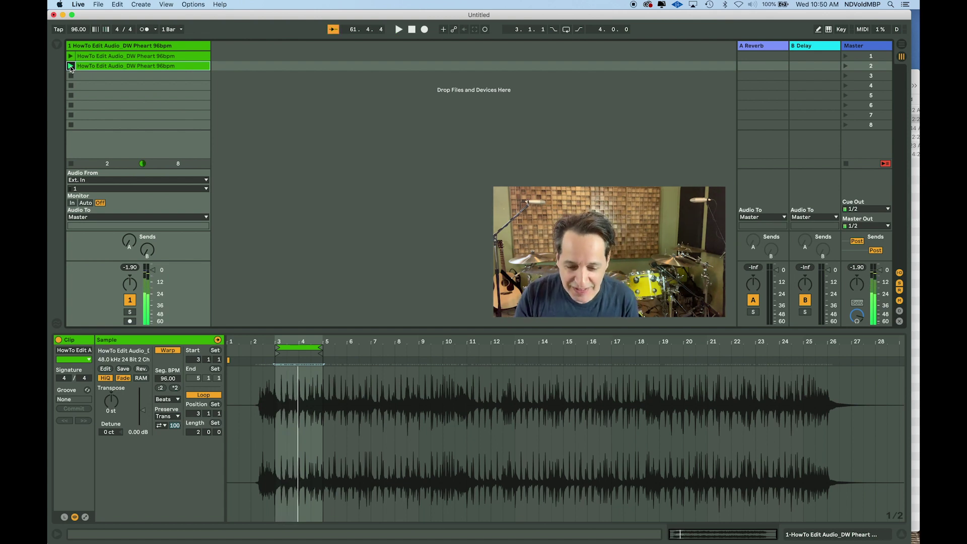
{"action": "left_click", "coordinate": [412, 29]}
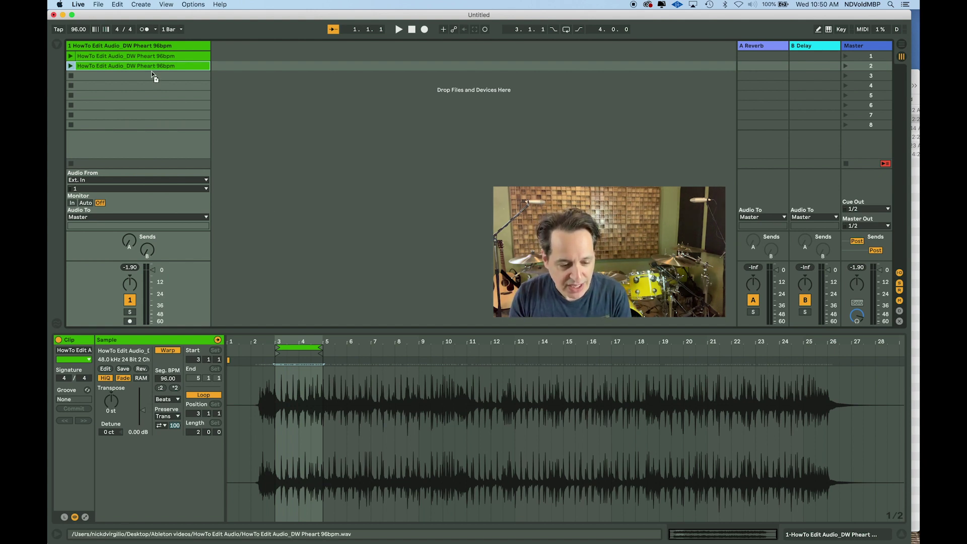
- Duplicate the clip into the third slot, turn Loop off, and trim it to 10.1.1–11.1.1
{"action": "key", "text": "super+d"}
{"action": "left_click", "coordinate": [208, 395]}
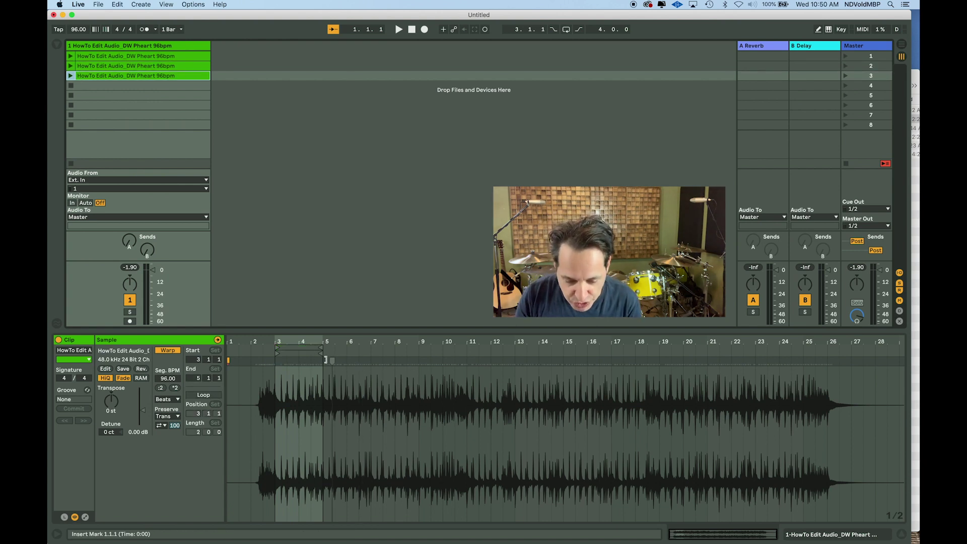
{"action": "left_click_drag", "start_coordinate": [321, 353], "coordinate": [498, 354]}
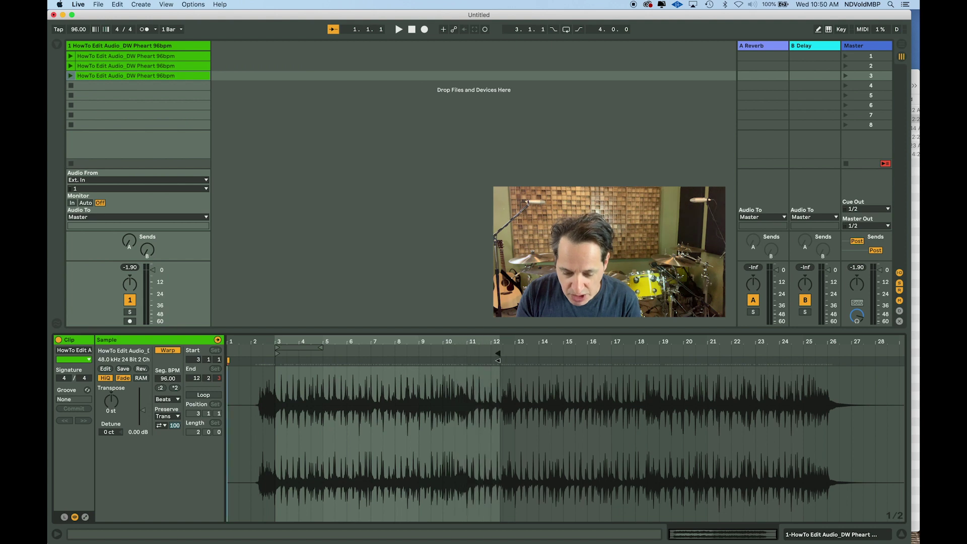
{"action": "left_click_drag", "start_coordinate": [277, 353], "coordinate": [420, 359]}
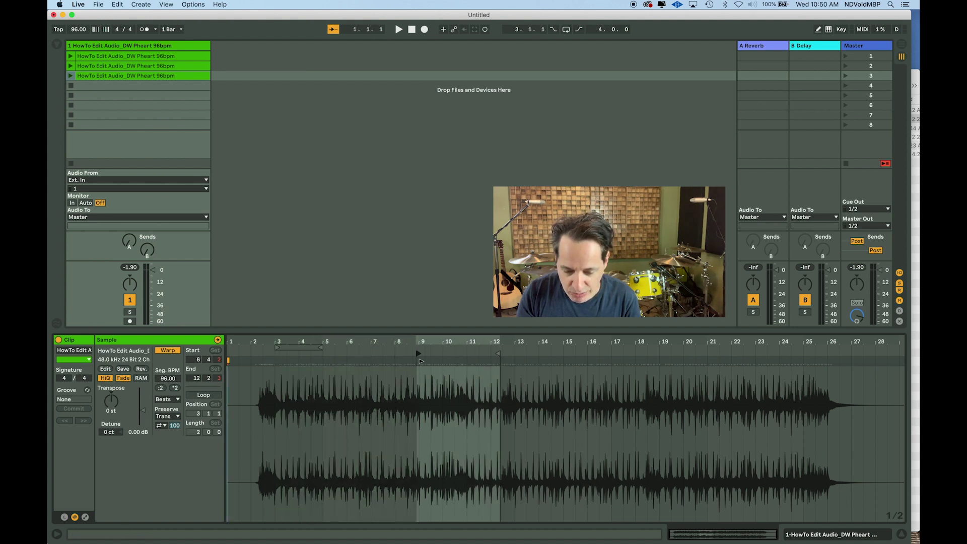
{"action": "left_click", "coordinate": [70, 76]}
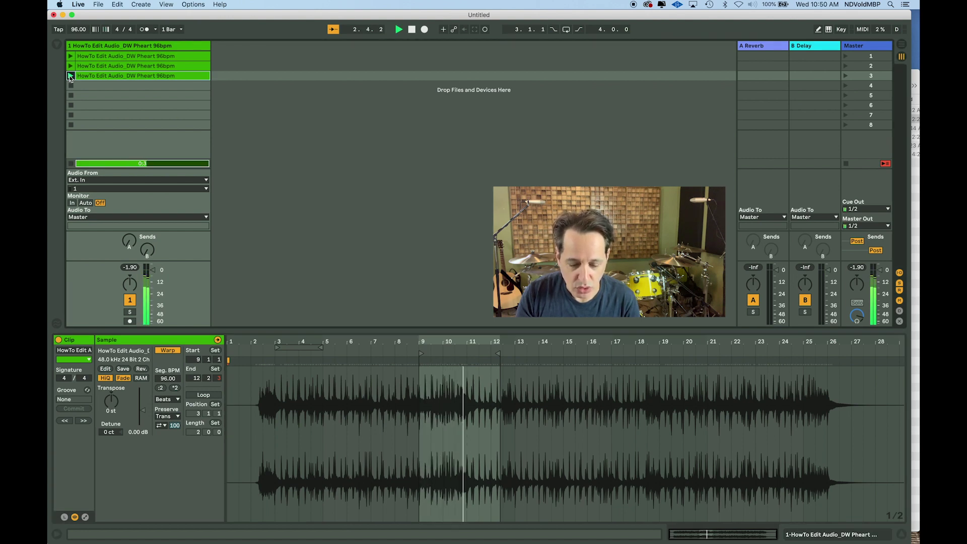
{"action": "key", "text": "space"}
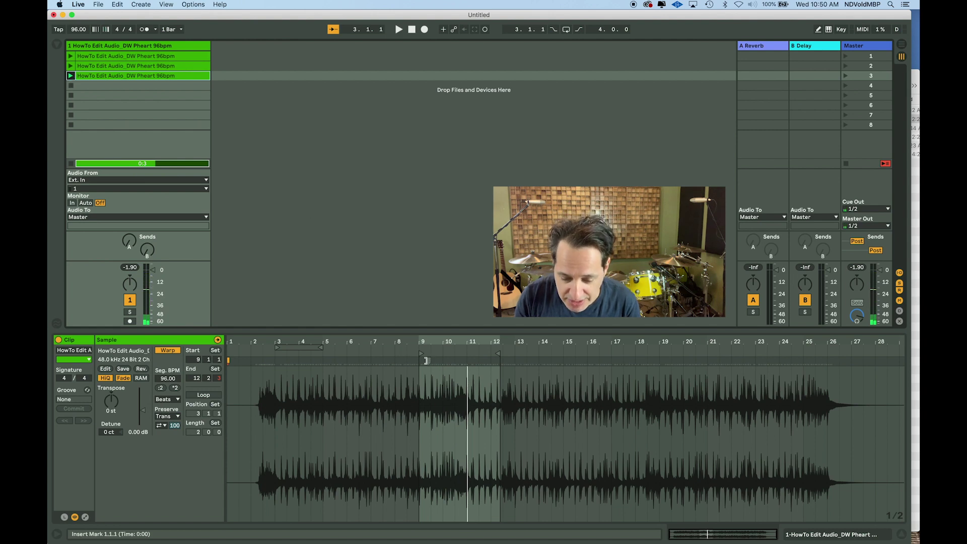
{"action": "left_click_drag", "start_coordinate": [420, 357], "coordinate": [444, 354]}
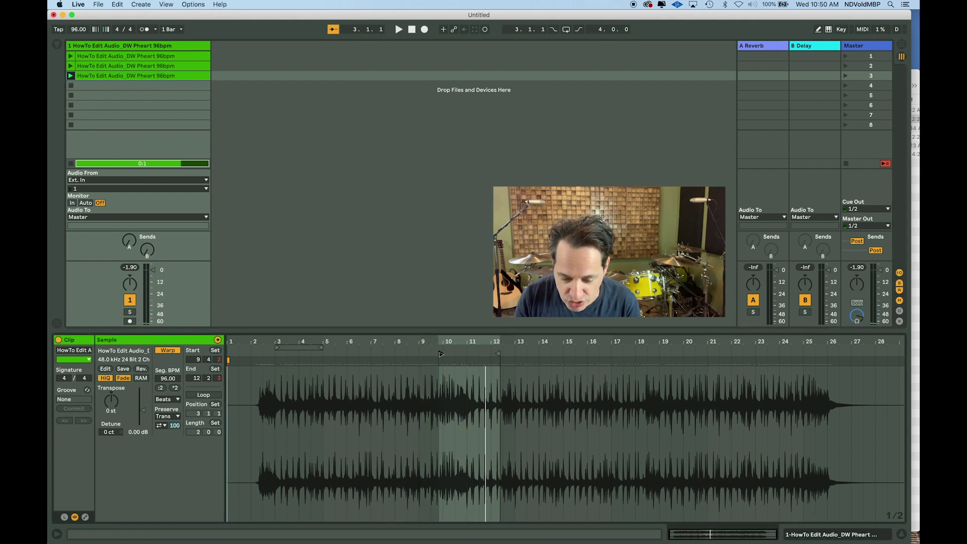
{"action": "left_click", "coordinate": [70, 76]}
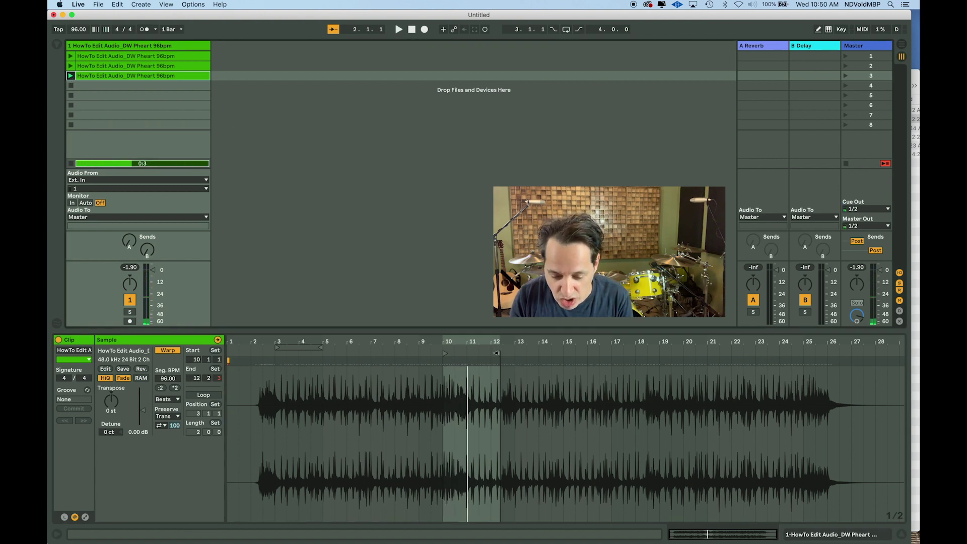
{"action": "left_click_drag", "start_coordinate": [496, 353], "coordinate": [465, 353]}
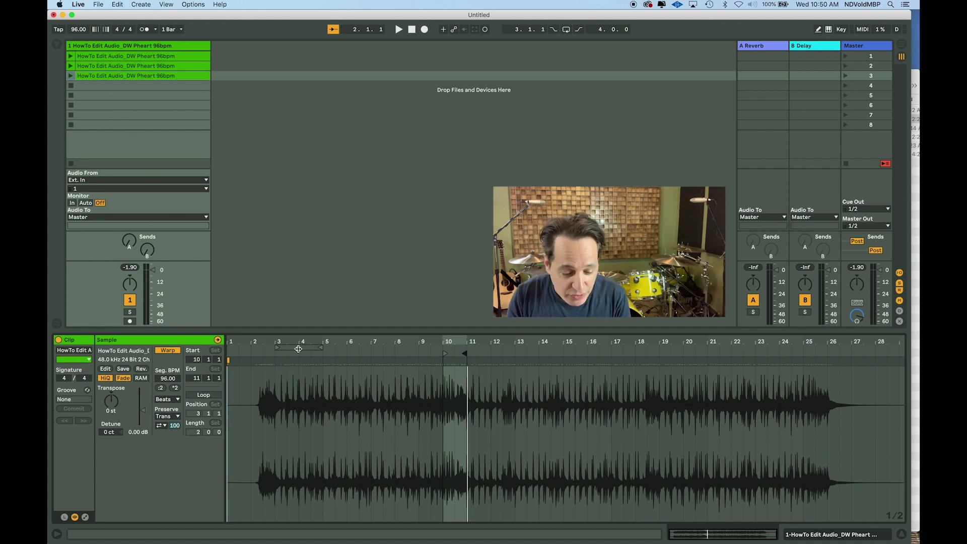
- Loop the third clip over bars 10 to 11 and launch it
{"action": "left_click_drag", "start_coordinate": [298, 349], "coordinate": [466, 349]}
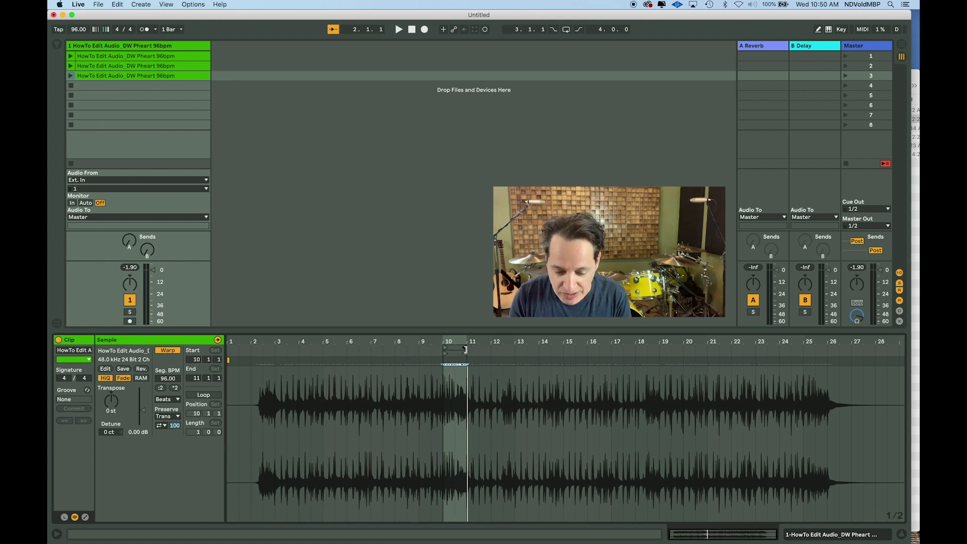
{"action": "left_click", "coordinate": [207, 394]}
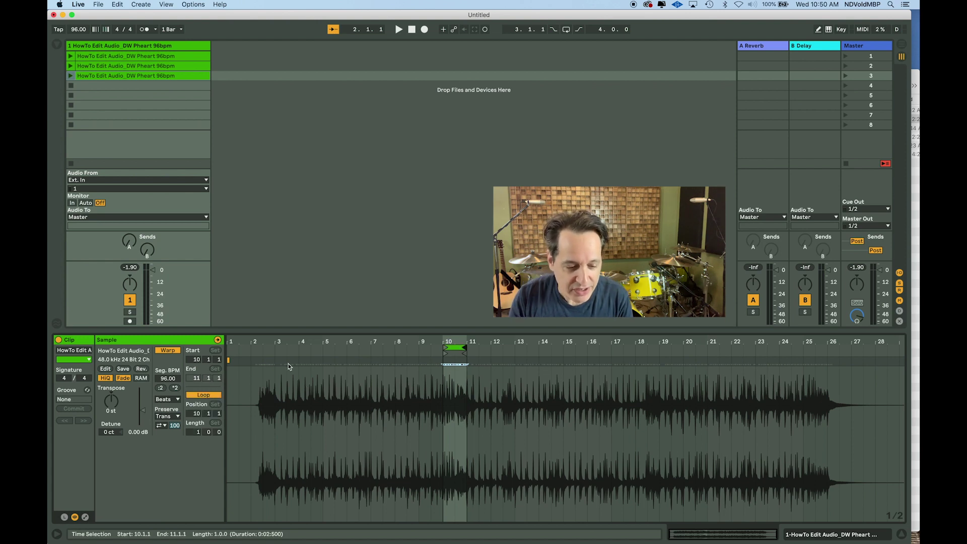
{"action": "left_click", "coordinate": [70, 77]}
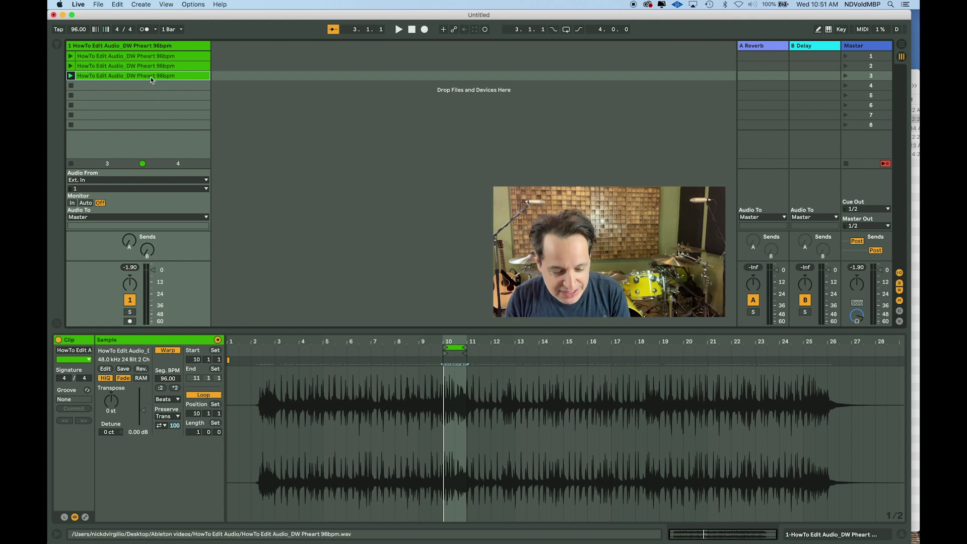
- Duplicate the fourth clip, turn its Loop off, and move its start to bar 13
{"action": "key", "text": "super+d"}
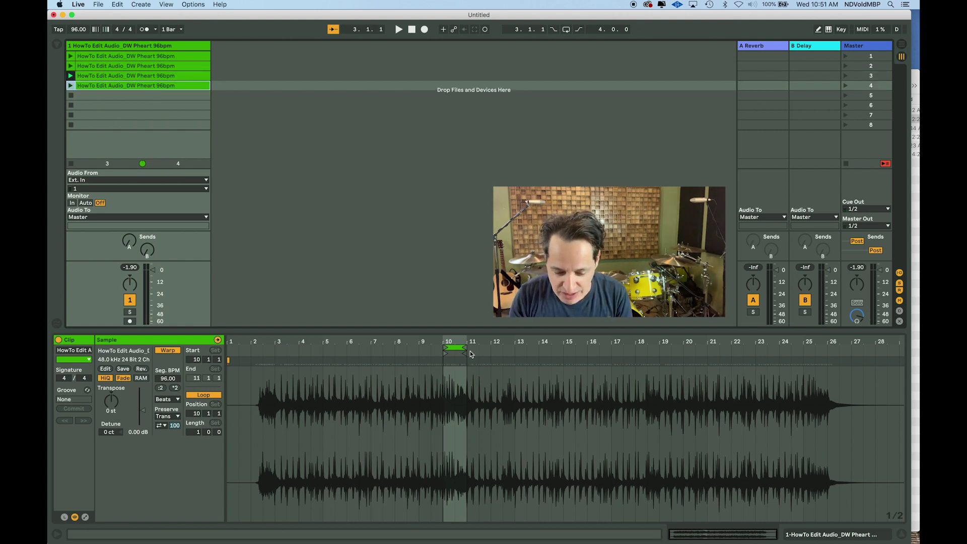
{"action": "left_click_drag", "start_coordinate": [464, 354], "coordinate": [601, 358]}
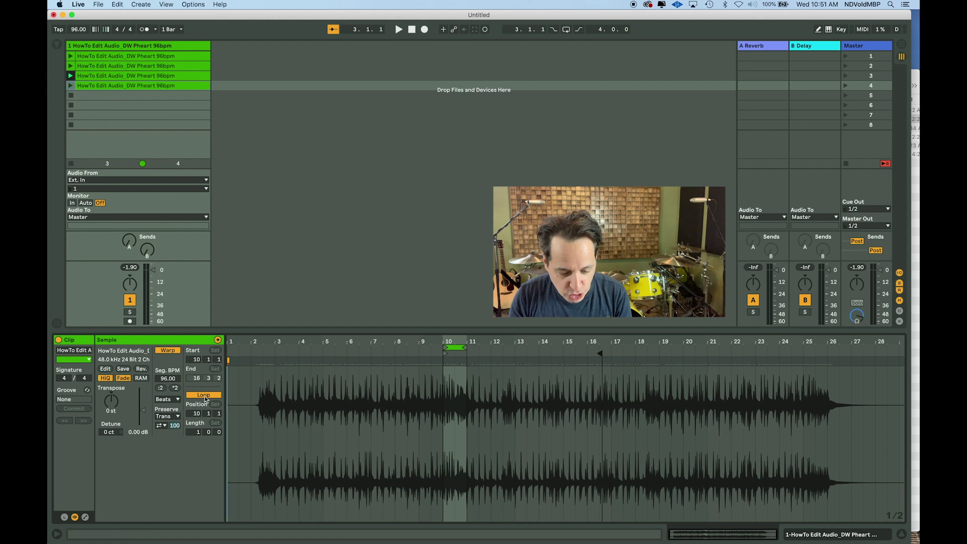
{"action": "left_click", "coordinate": [204, 396]}
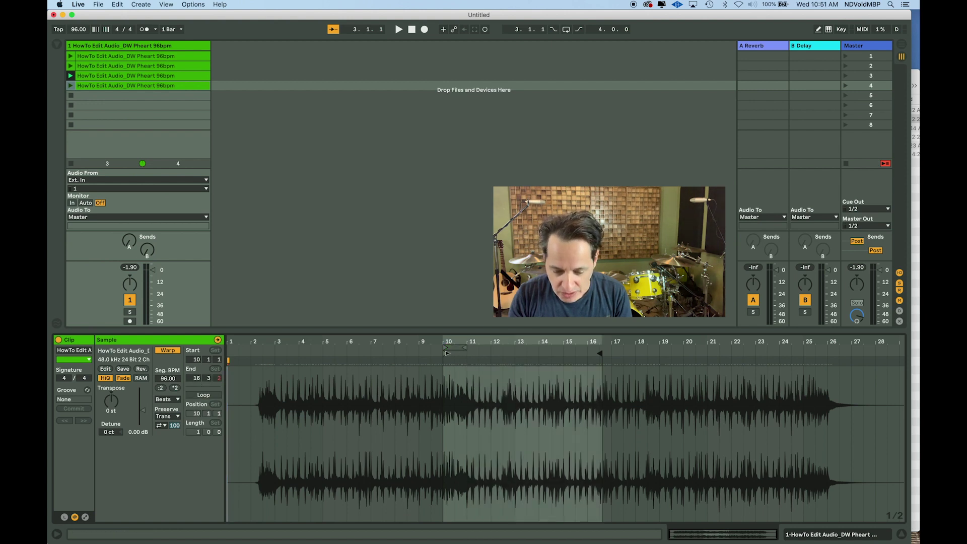
{"action": "left_click_drag", "start_coordinate": [447, 355], "coordinate": [516, 361]}
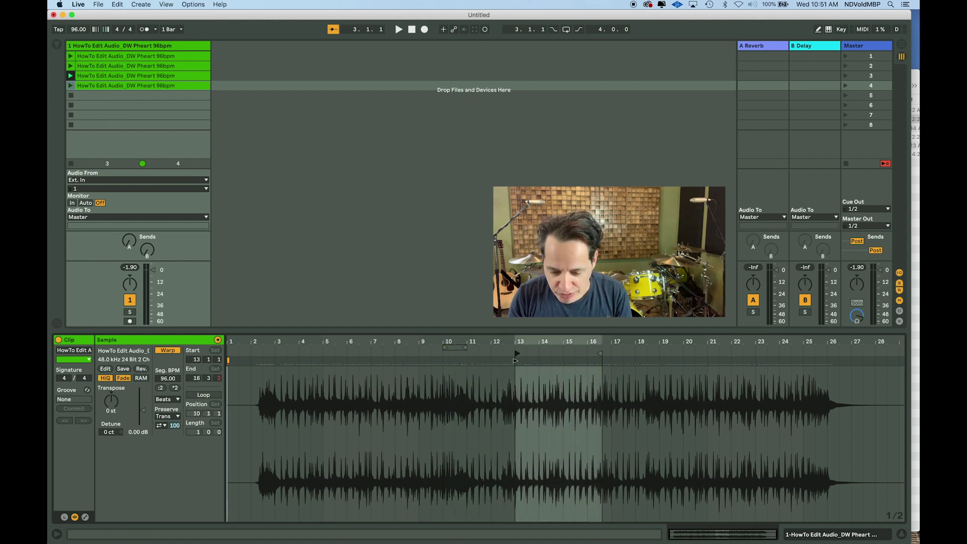
- Audition the new clip, trim its end back to bar 15, then stop playback
{"action": "left_click", "coordinate": [71, 86]}
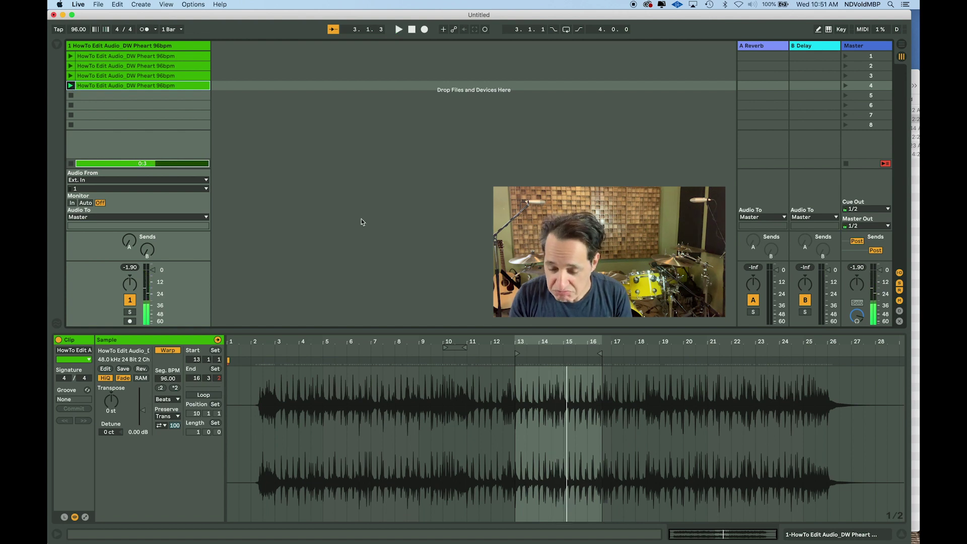
{"action": "left_click_drag", "start_coordinate": [599, 354], "coordinate": [559, 354]}
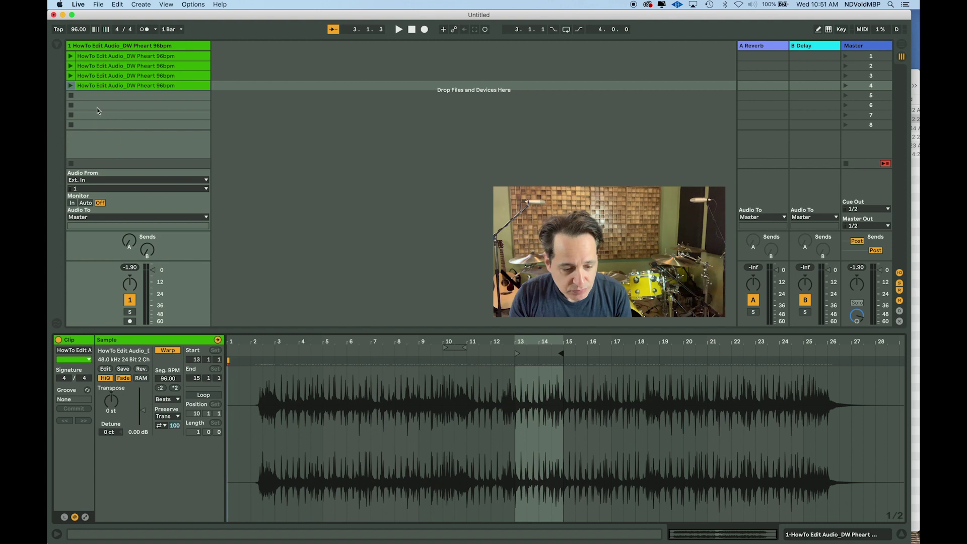
{"action": "left_click", "coordinate": [71, 87]}
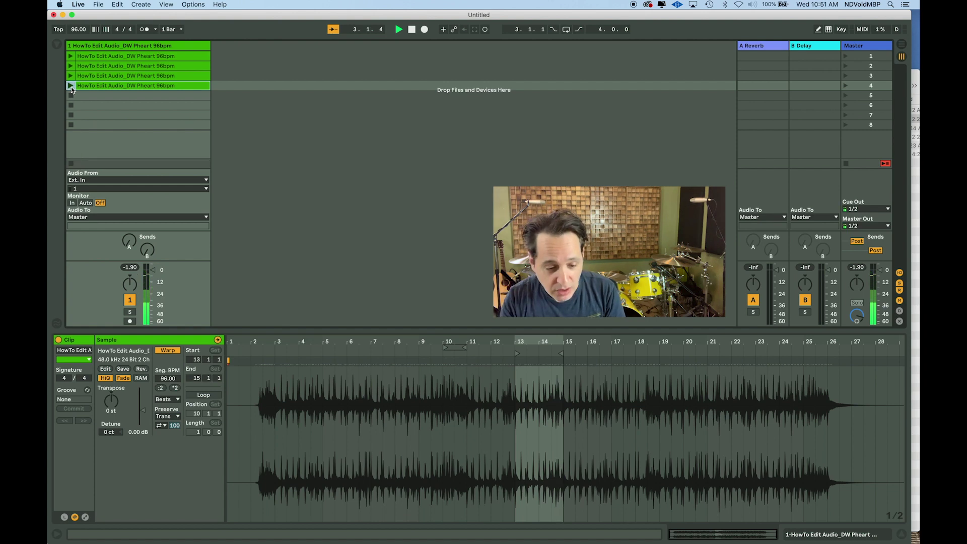
{"action": "key", "text": "space"}
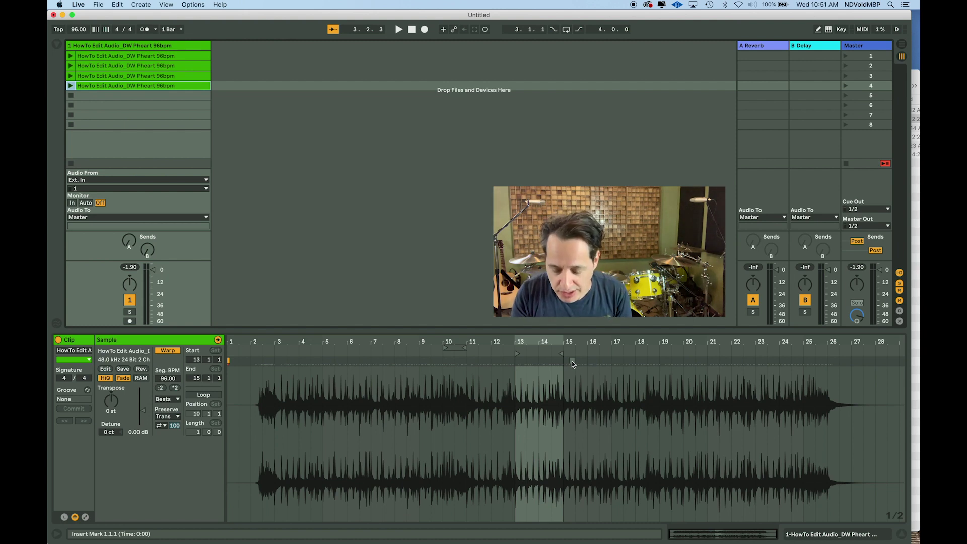
- Zoom the waveform and set the fifth clip's start to 17.1.4 and its end to 18.1.1
{"action": "left_click", "coordinate": [574, 377]}
{"action": "key", "text": "plus"}
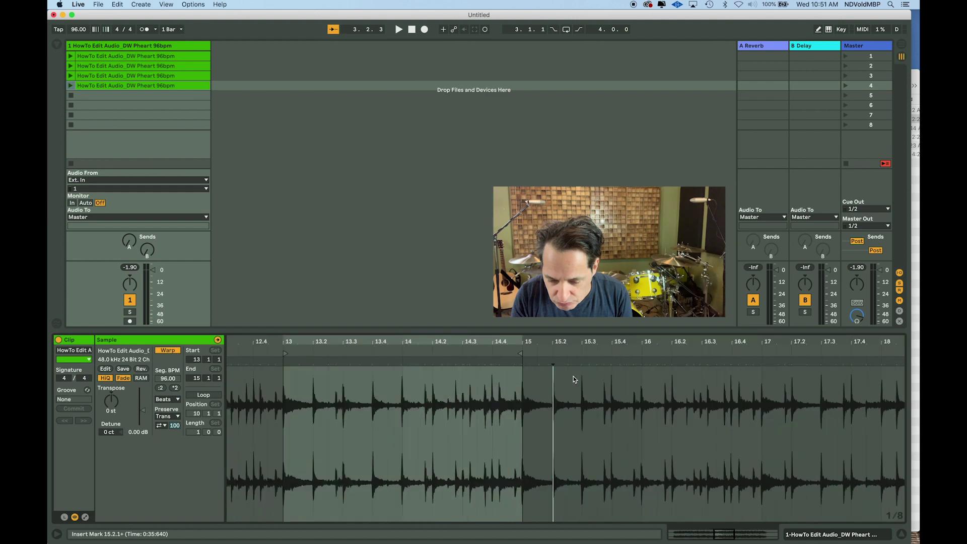
{"action": "key", "text": "minus"}
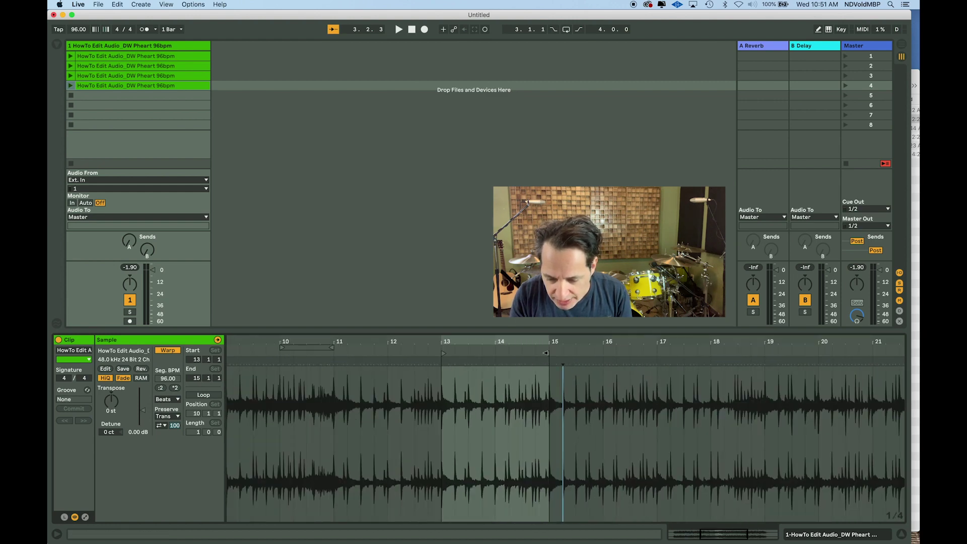
{"action": "left_click_drag", "start_coordinate": [546, 353], "coordinate": [755, 353]}
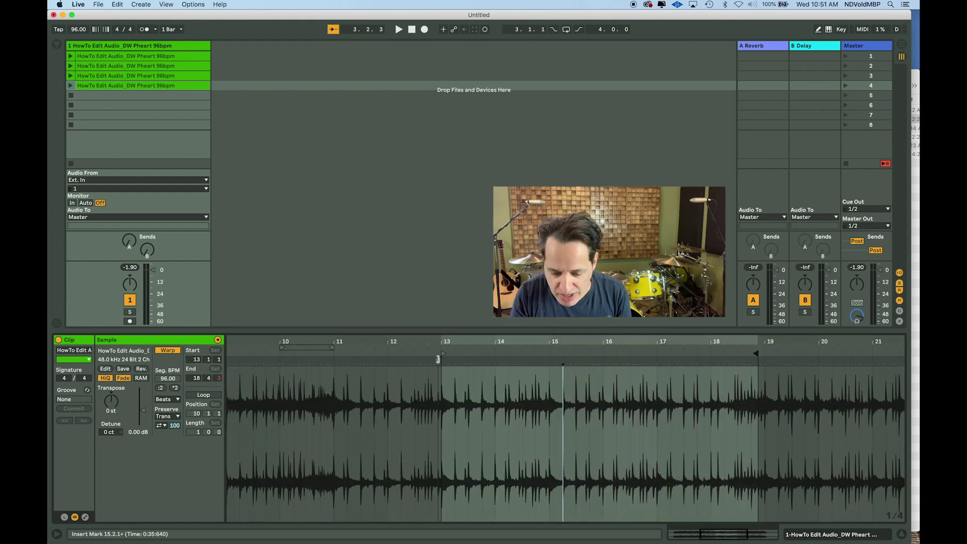
{"action": "left_click_drag", "start_coordinate": [438, 359], "coordinate": [572, 358]}
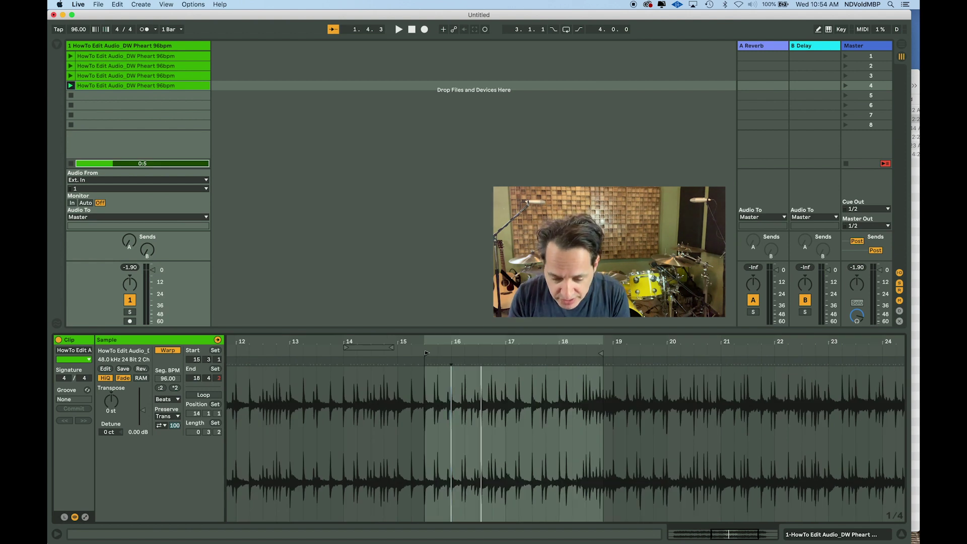
{"action": "left_click_drag", "start_coordinate": [425, 353], "coordinate": [518, 352]}
{"action": "scroll", "coordinate": [569, 372], "scroll_direction": "up", "scroll_amount": 5}
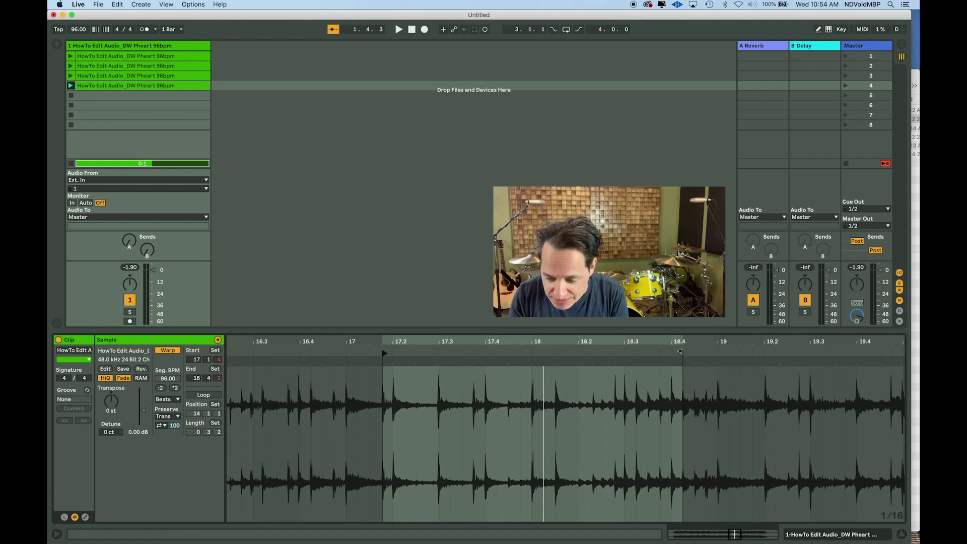
{"action": "left_click_drag", "start_coordinate": [681, 353], "coordinate": [529, 353]}
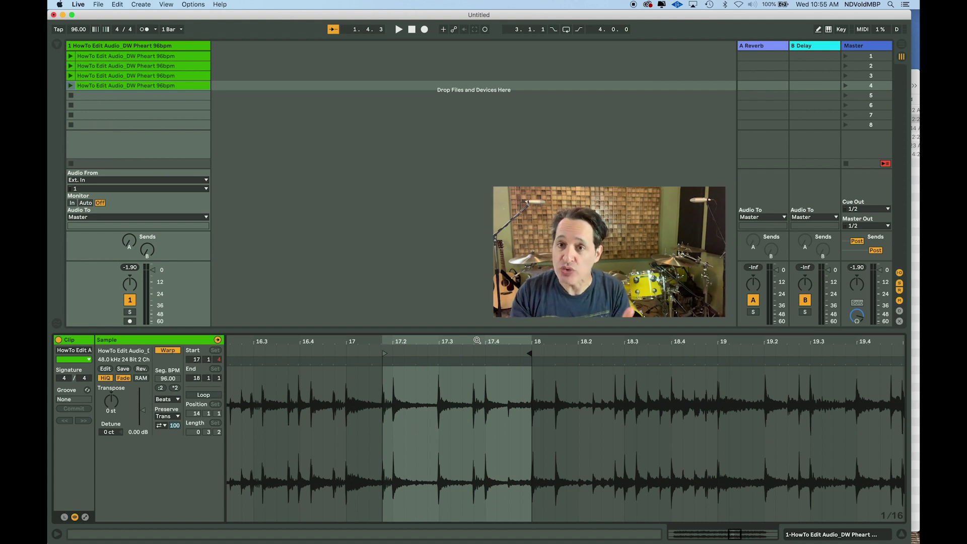
- Play the fifth clip, loop it from 17.1.4 with Loop on, then stop playback
{"action": "left_click", "coordinate": [71, 85]}
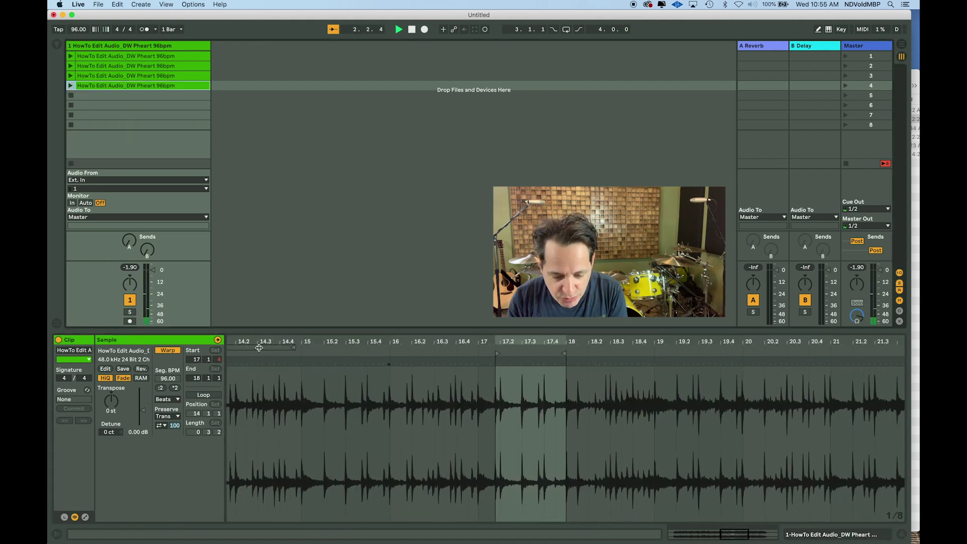
{"action": "left_click_drag", "start_coordinate": [259, 347], "coordinate": [544, 356]}
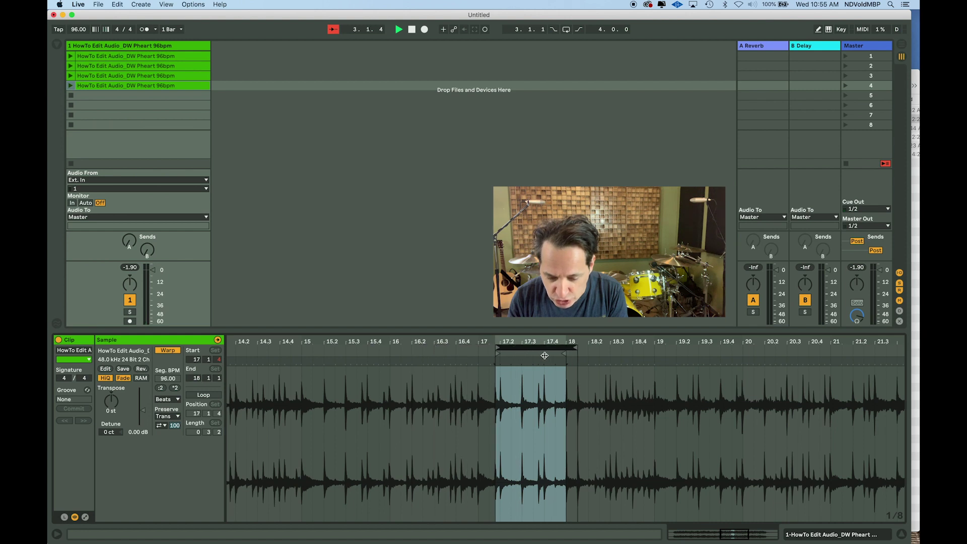
{"action": "left_click", "coordinate": [204, 395]}
{"action": "left_click", "coordinate": [70, 86]}
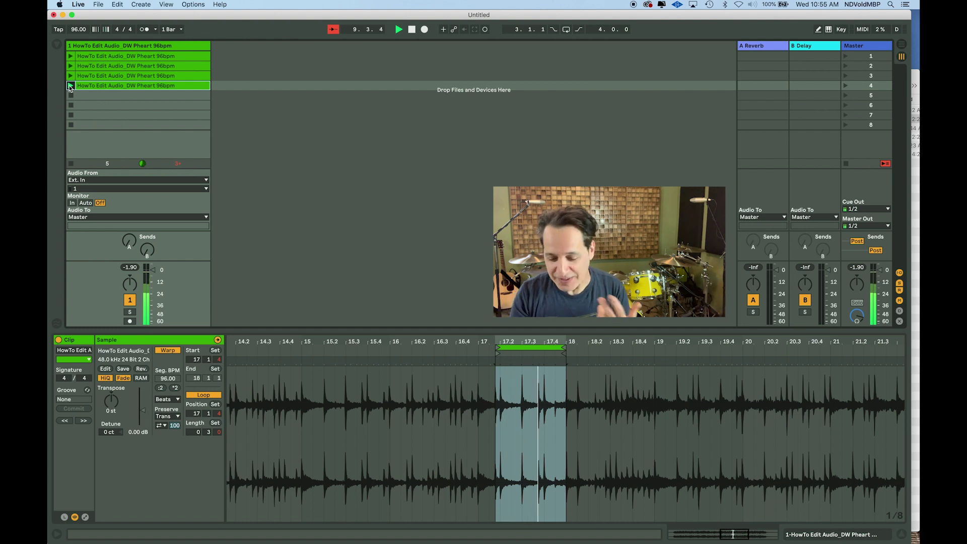
{"action": "key", "text": "space"}
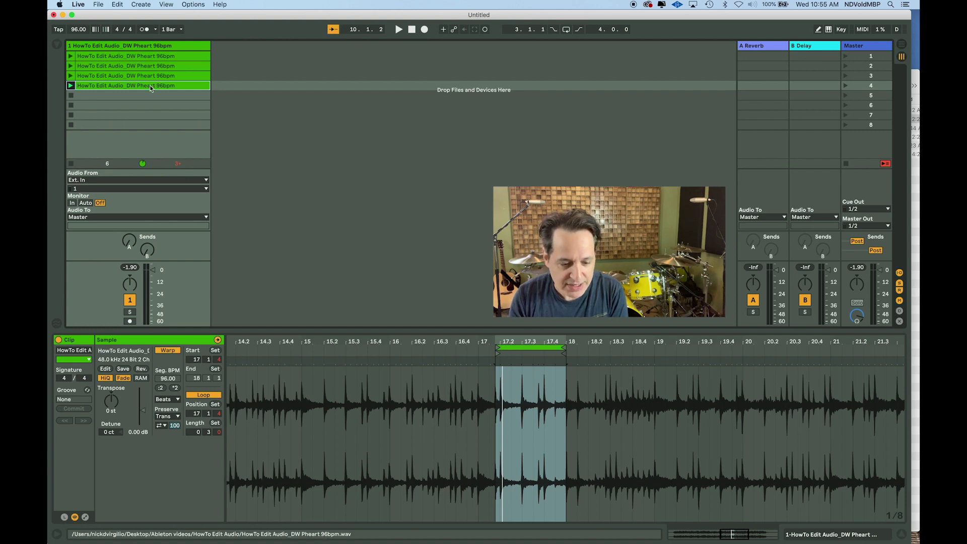
- Duplicate the fifth clip, turn Loop off, and set the copy's start to 20.3.1
{"action": "key", "text": "super+d"}
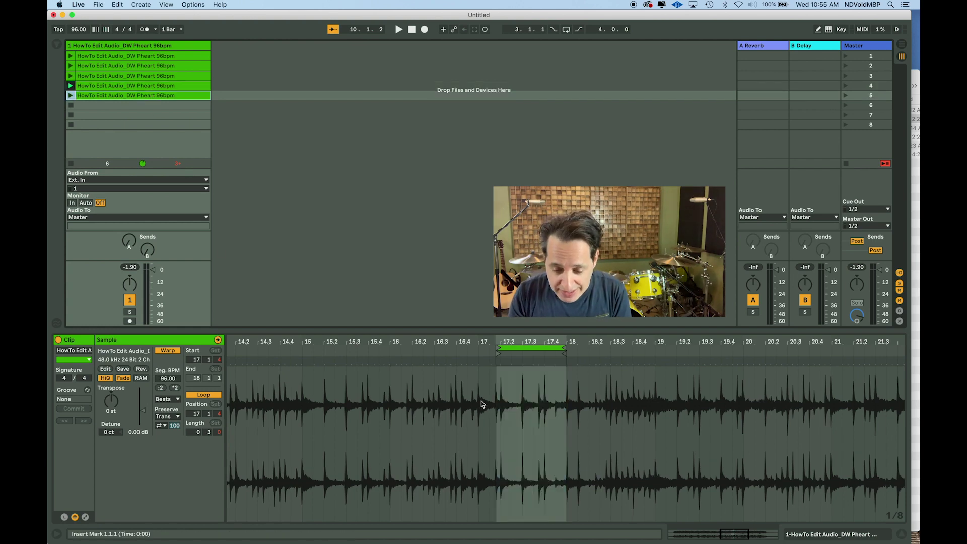
{"action": "scroll", "coordinate": [473, 421], "scroll_direction": "down", "scroll_amount": 5}
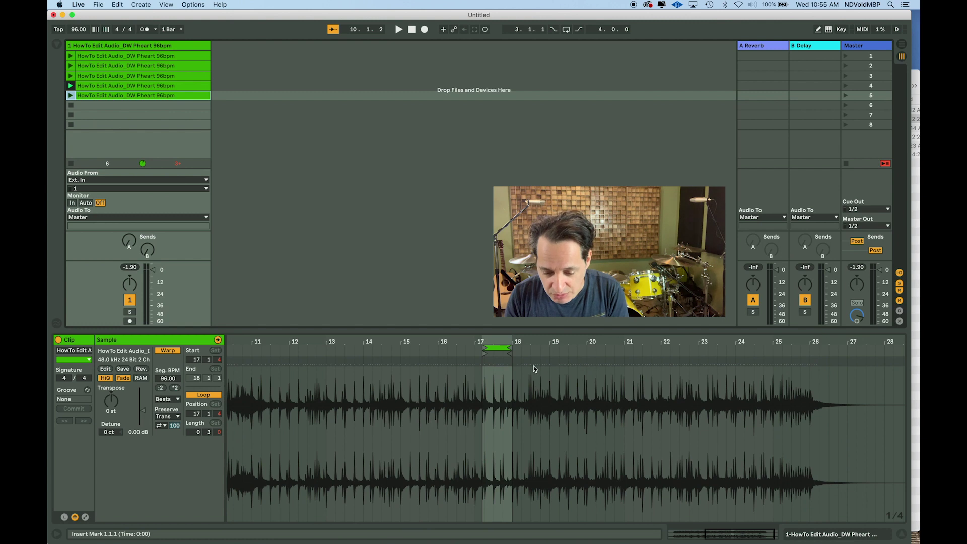
{"action": "left_click_drag", "start_coordinate": [706, 355], "coordinate": [708, 354]}
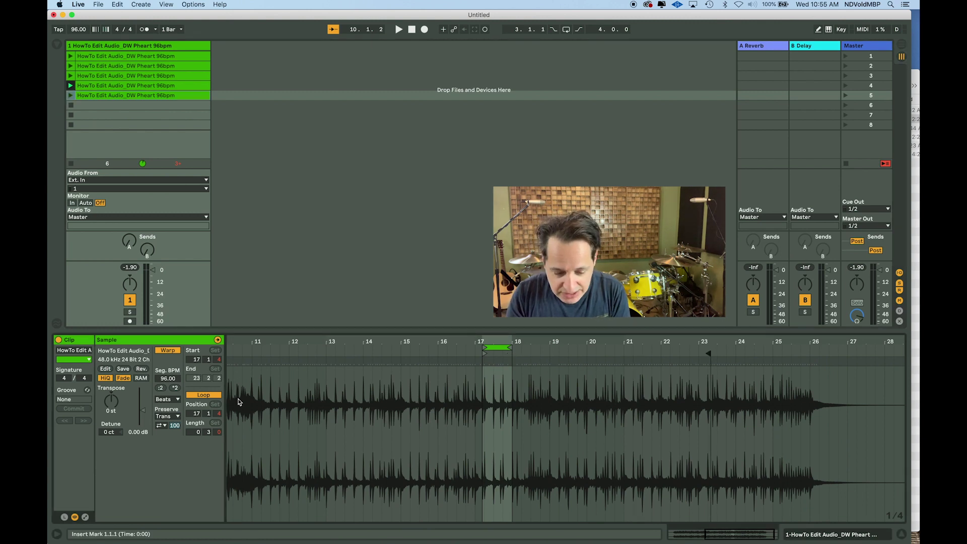
{"action": "left_click", "coordinate": [210, 396]}
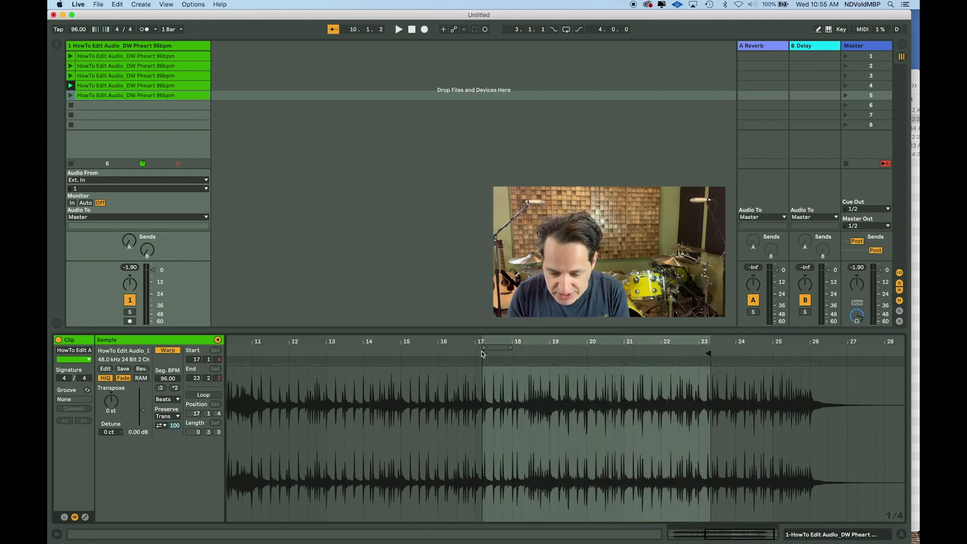
{"action": "left_click_drag", "start_coordinate": [484, 353], "coordinate": [608, 365]}
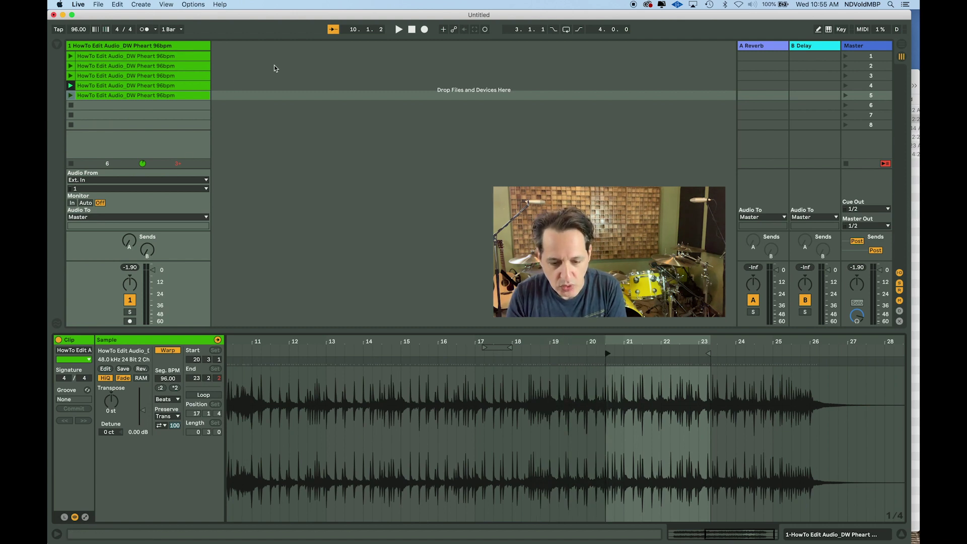
- Audition the copy, pull its end back to bar 23, and stop playback
{"action": "left_click", "coordinate": [70, 95]}
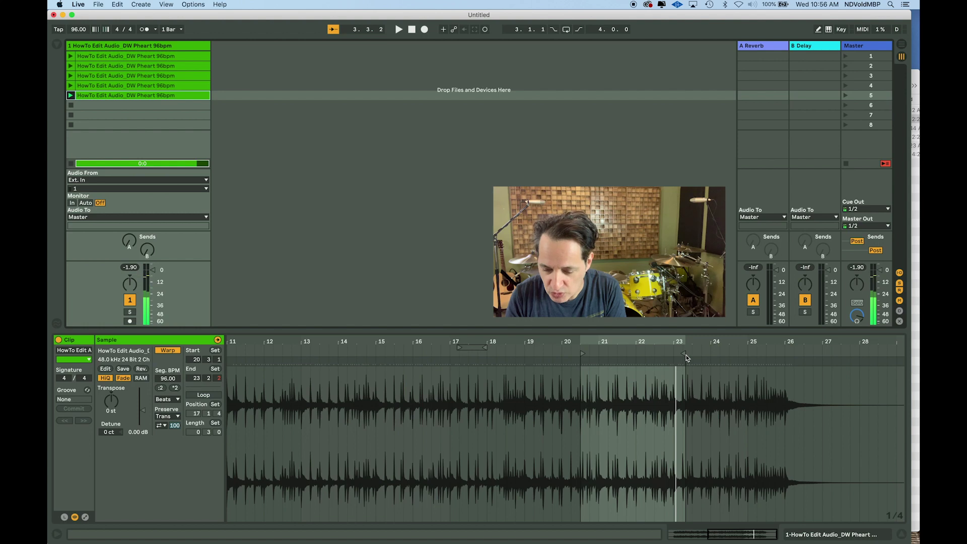
{"action": "left_click_drag", "start_coordinate": [682, 354], "coordinate": [672, 353]}
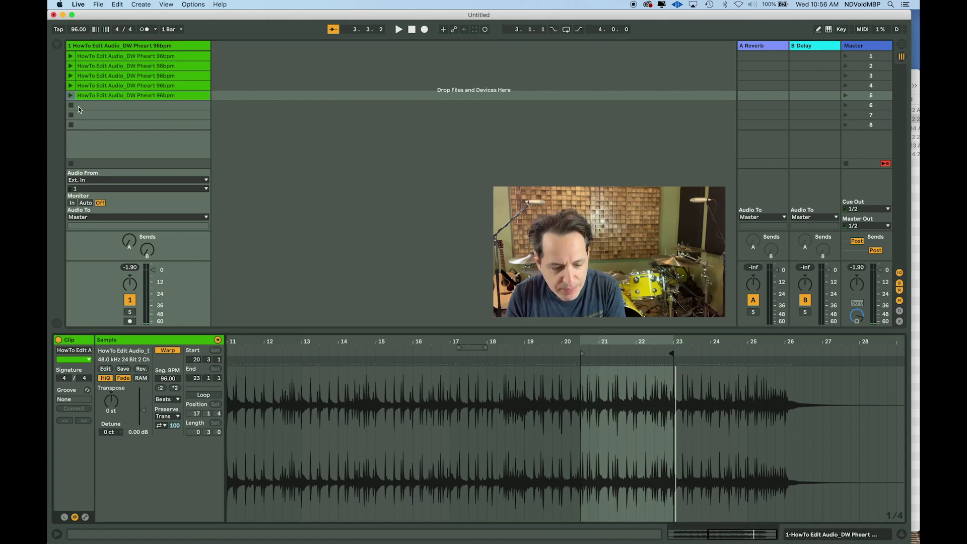
{"action": "left_click", "coordinate": [71, 95]}
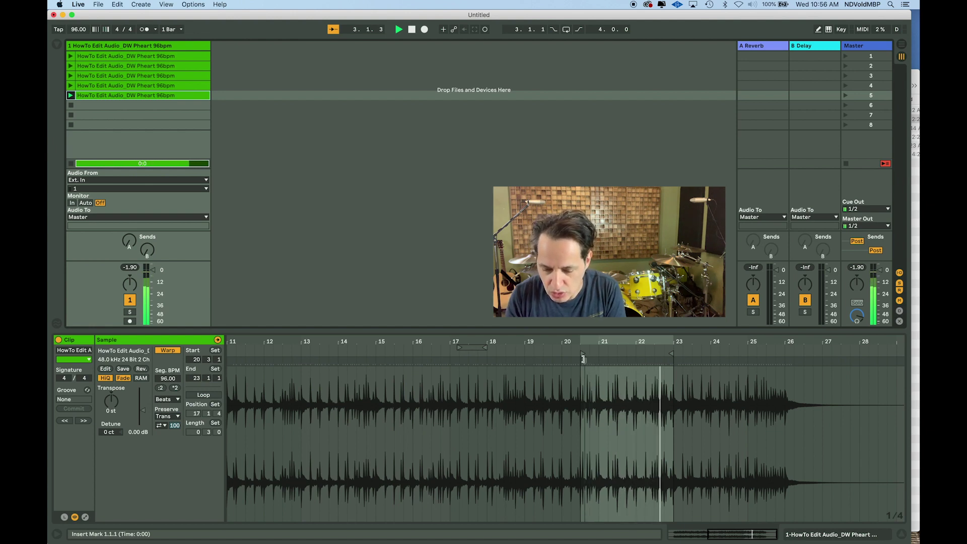
{"action": "key", "text": "space"}
- Move the clip start to bar 21, audition it, and copy it into the next empty slot
{"action": "left_click_drag", "start_coordinate": [583, 355], "coordinate": [601, 354]}
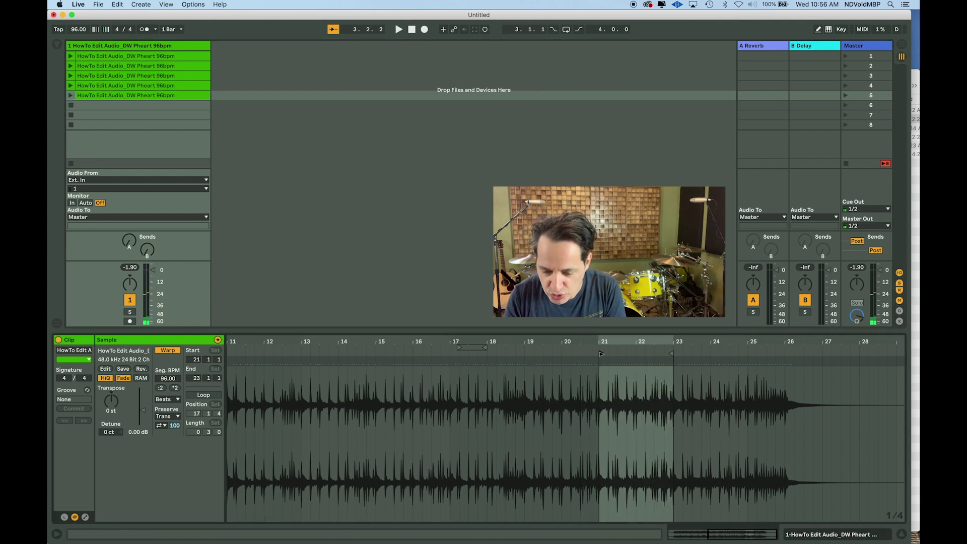
{"action": "left_click", "coordinate": [71, 96]}
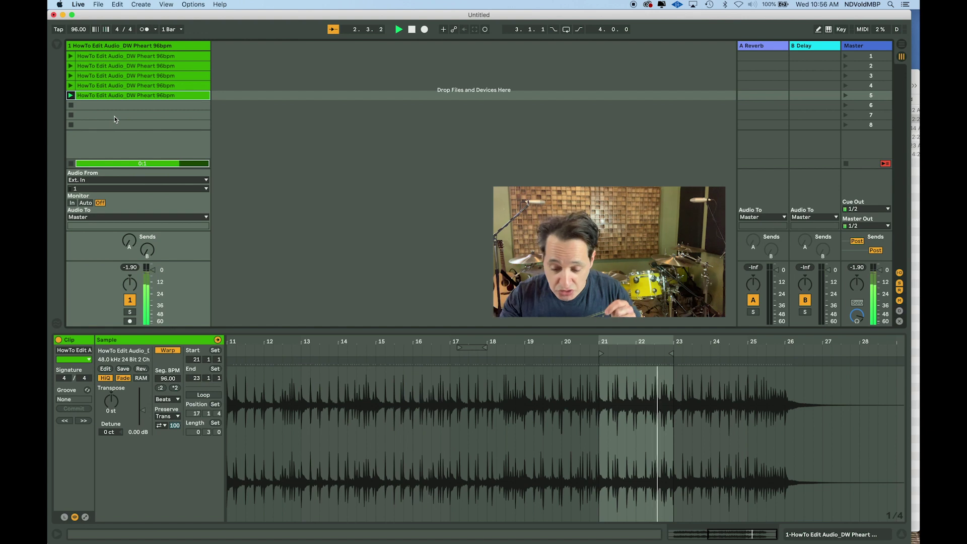
{"action": "left_click", "coordinate": [71, 105]}
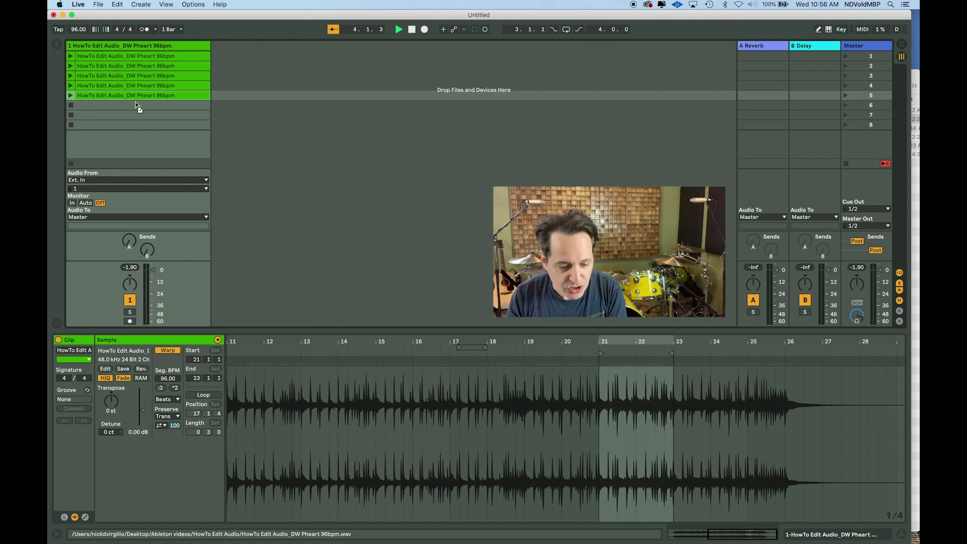
{"action": "left_click_drag", "start_coordinate": [135, 104], "coordinate": [135, 104]}
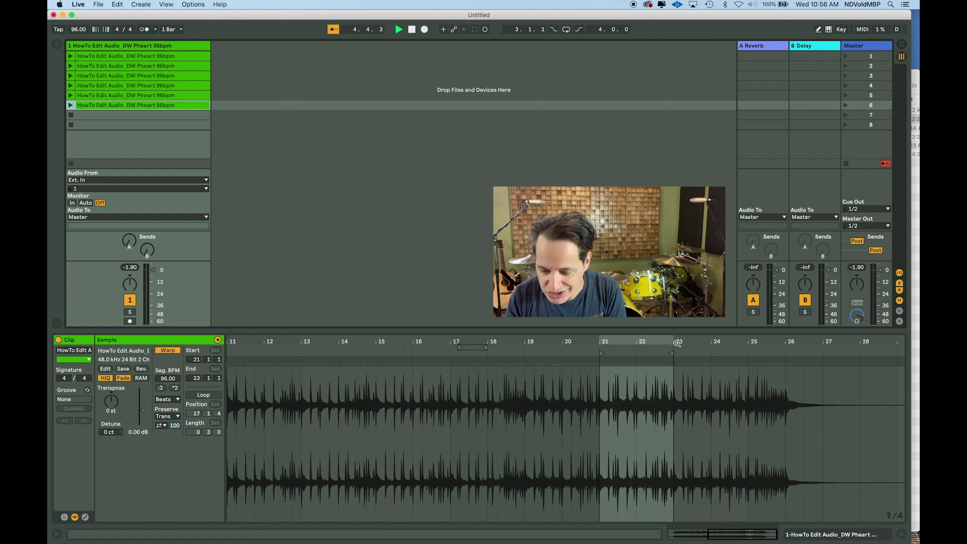
- Set the sixth clip to run from 26.1.1 to 29.2.1 and audition it
{"action": "left_click_drag", "start_coordinate": [670, 353], "coordinate": [917, 358]}
{"action": "mouse_move", "coordinate": [600, 353]}
{"action": "left_mouse_down"}
{"action": "mouse_move", "coordinate": [781, 354]}
{"action": "mouse_move", "coordinate": [784, 362]}
{"action": "left_mouse_up"}
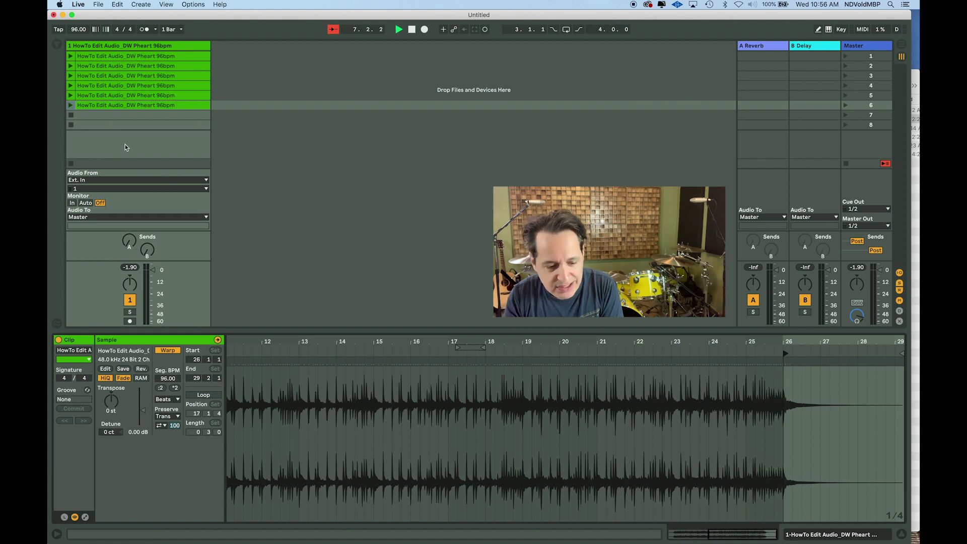
{"action": "left_click", "coordinate": [71, 106]}
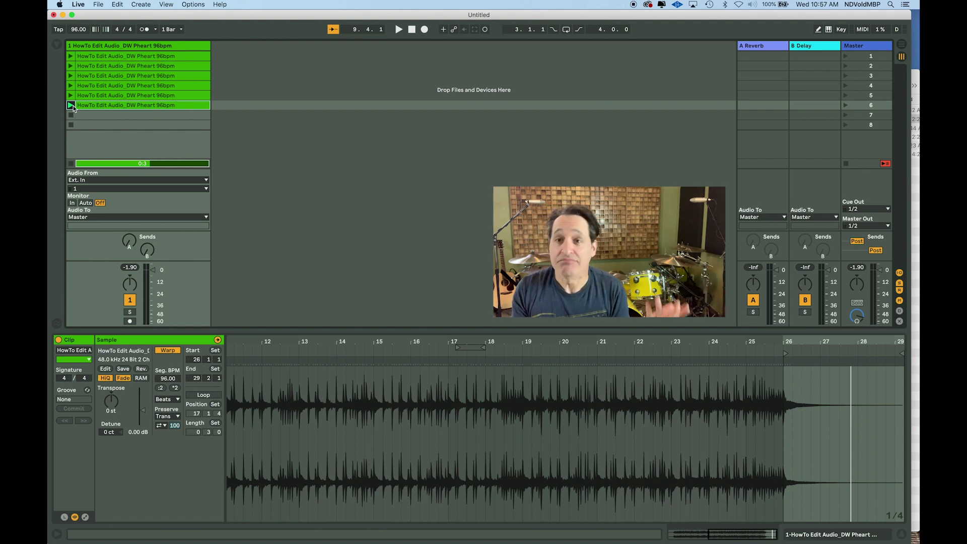
{"action": "left_click", "coordinate": [70, 57]}
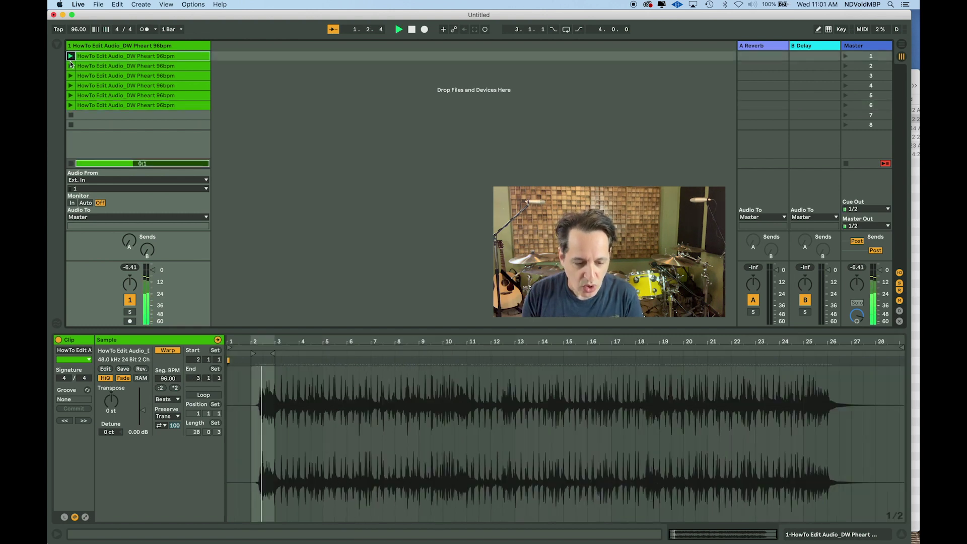
{"action": "left_click", "coordinate": [71, 66]}
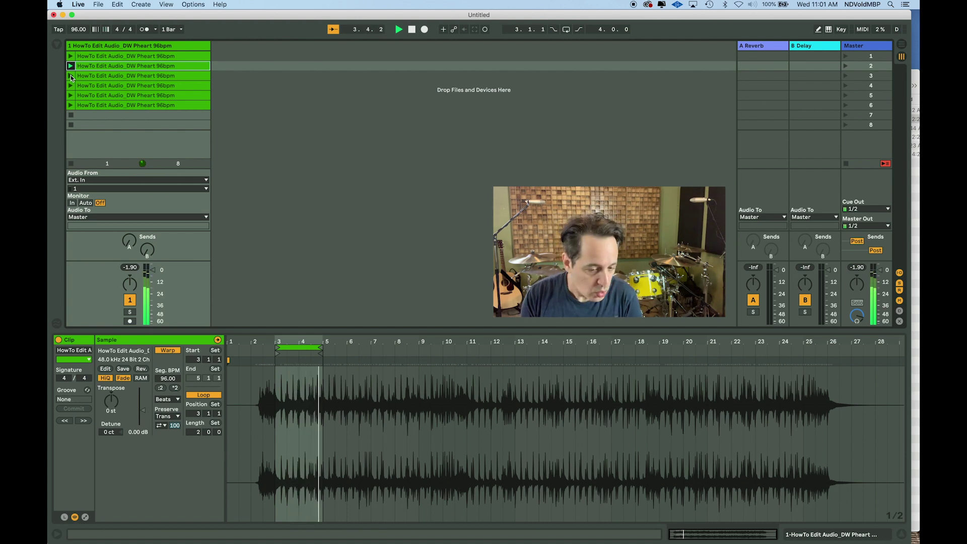
{"action": "left_click", "coordinate": [71, 76]}
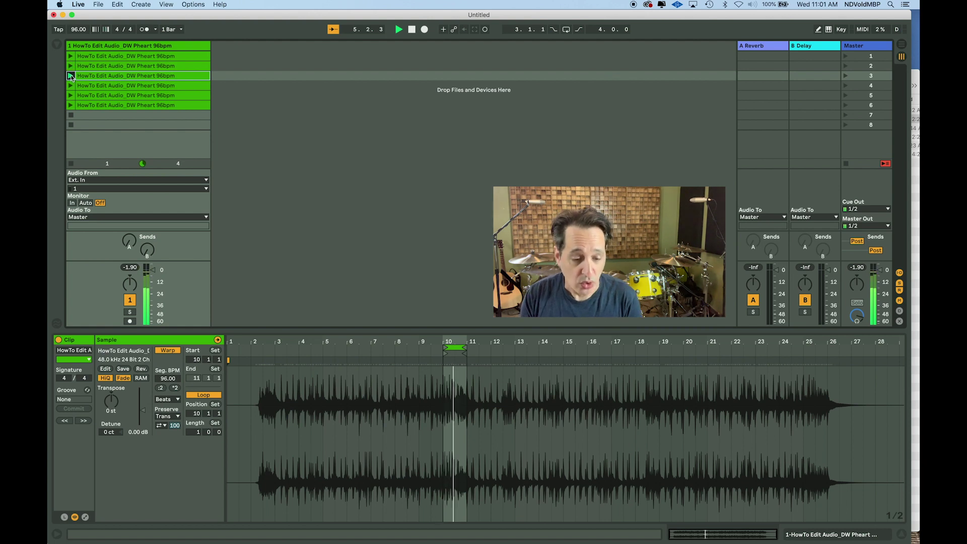
{"action": "left_click", "coordinate": [71, 66]}
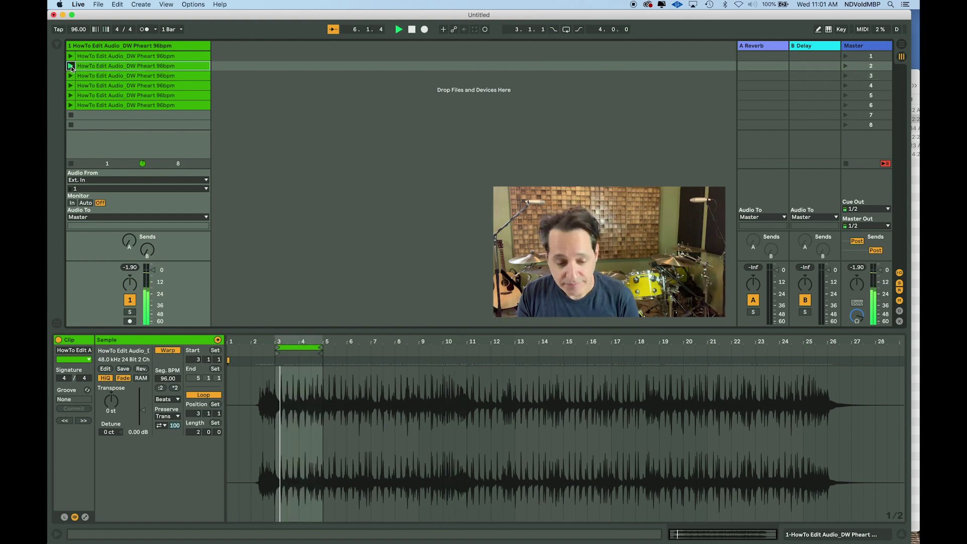
{"action": "left_click", "coordinate": [71, 86]}
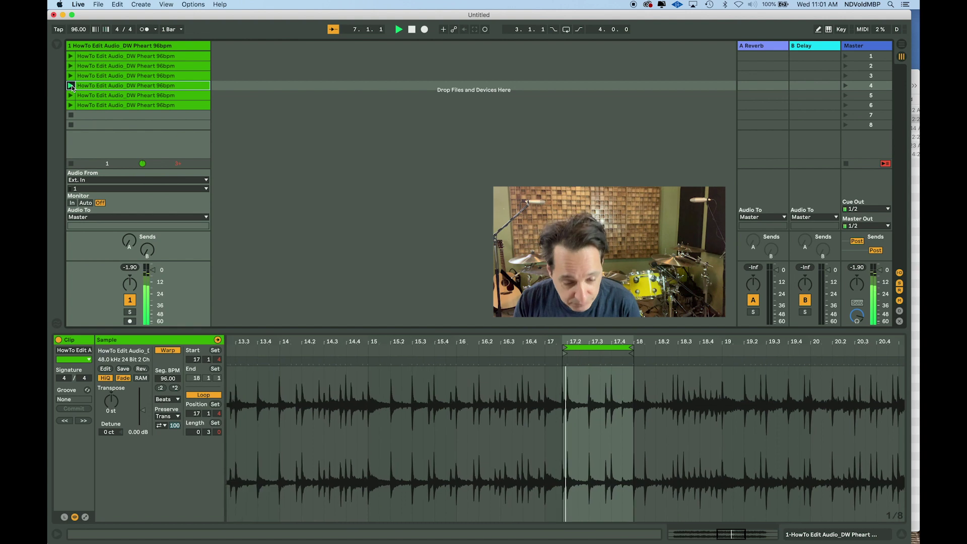
{"action": "left_click", "coordinate": [71, 66]}
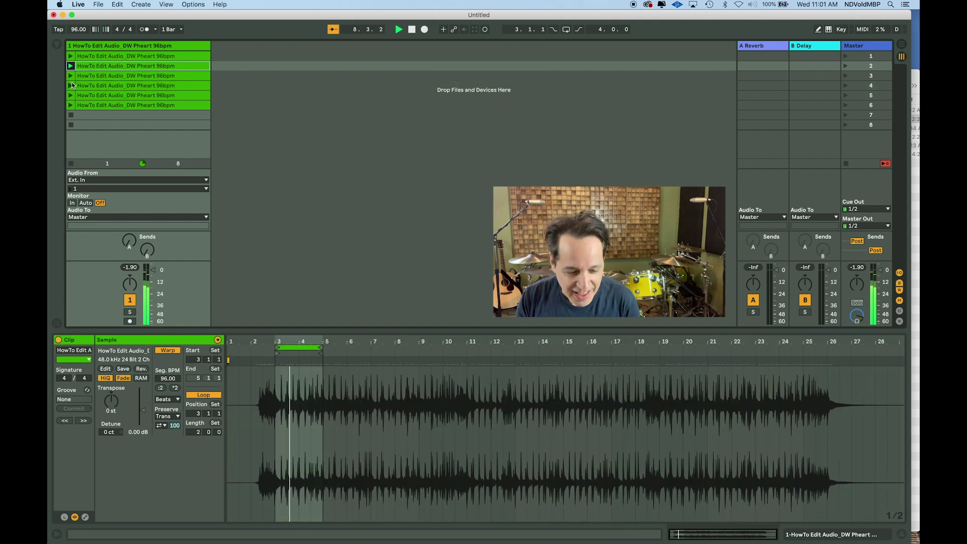
{"action": "left_click", "coordinate": [71, 76]}
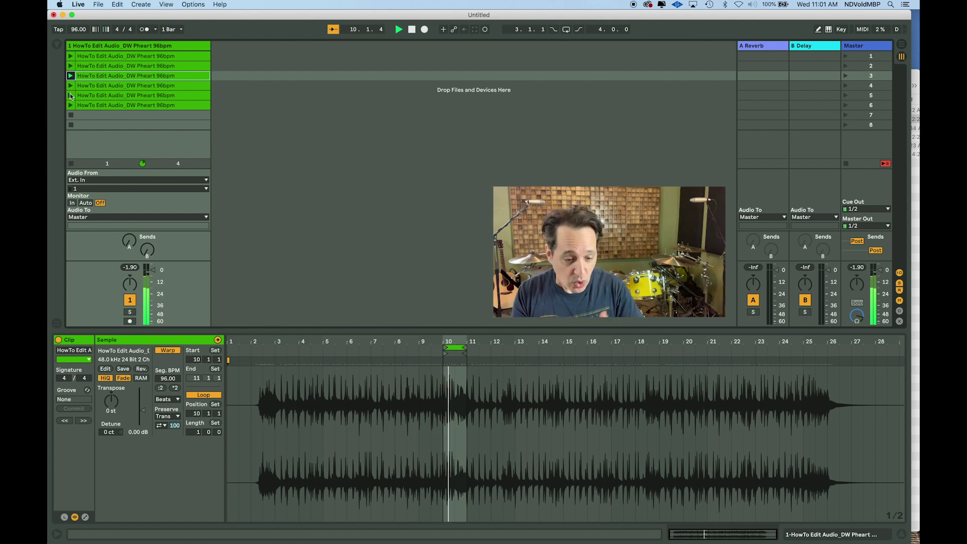
{"action": "left_click", "coordinate": [71, 96]}
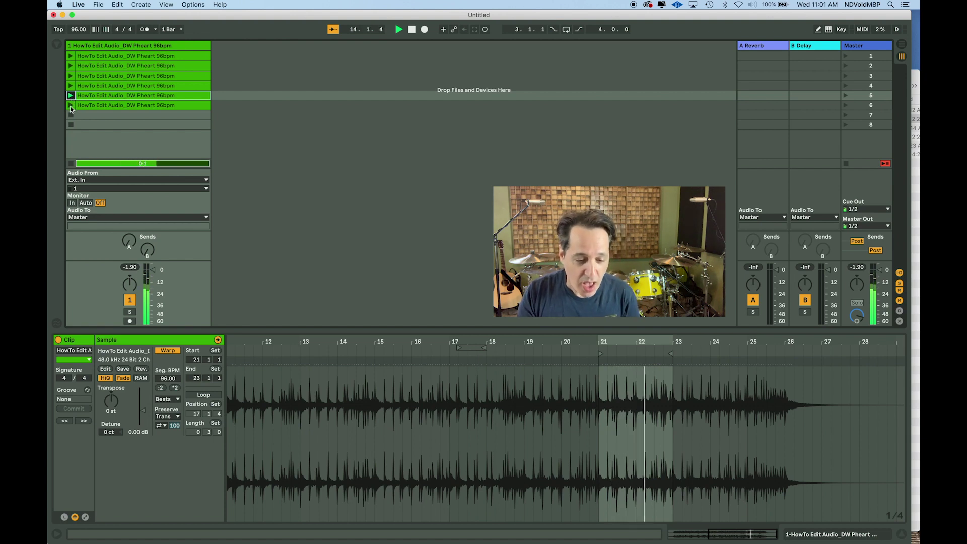
{"action": "left_click", "coordinate": [70, 105]}
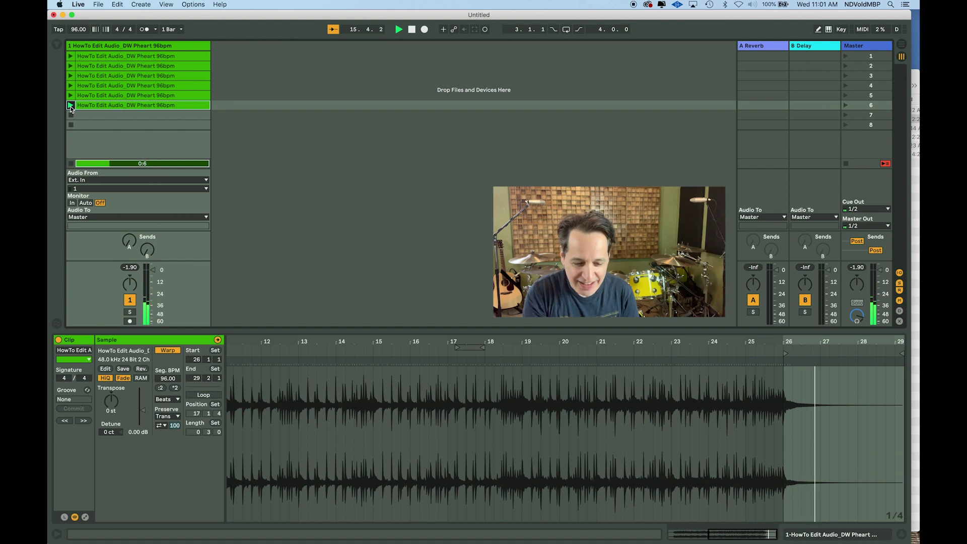
{"action": "left_click", "coordinate": [72, 115]}
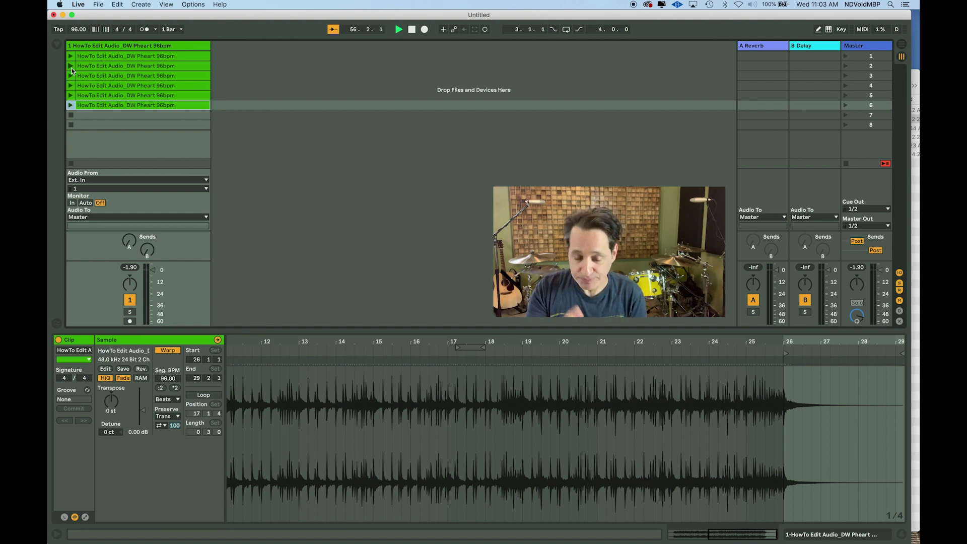
- Open the Control Bar's global quantization menu, currently set to 1 Bar
{"action": "left_click", "coordinate": [171, 29]}
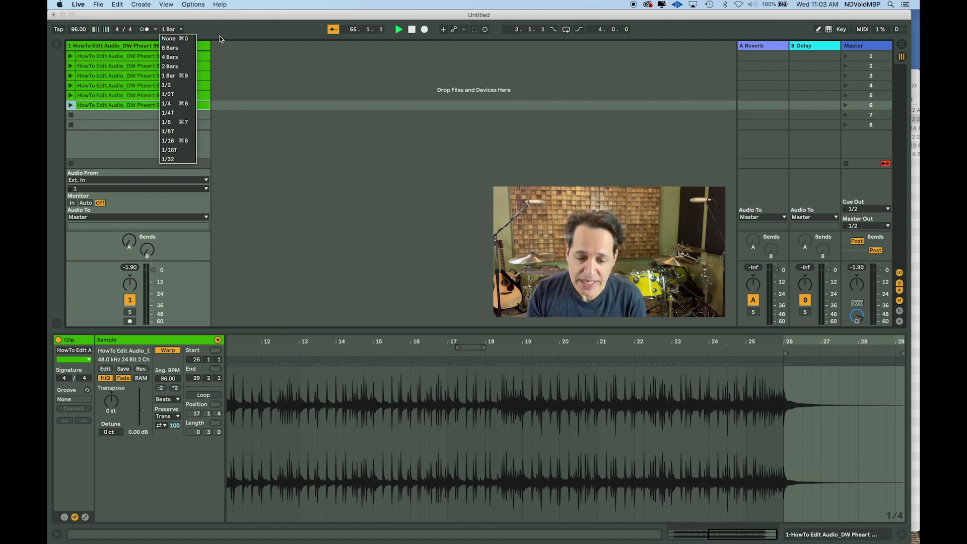
- Close the quantization list leaving 1 Bar, and select the fifth clip with the up arrow
{"action": "left_click", "coordinate": [105, 65]}
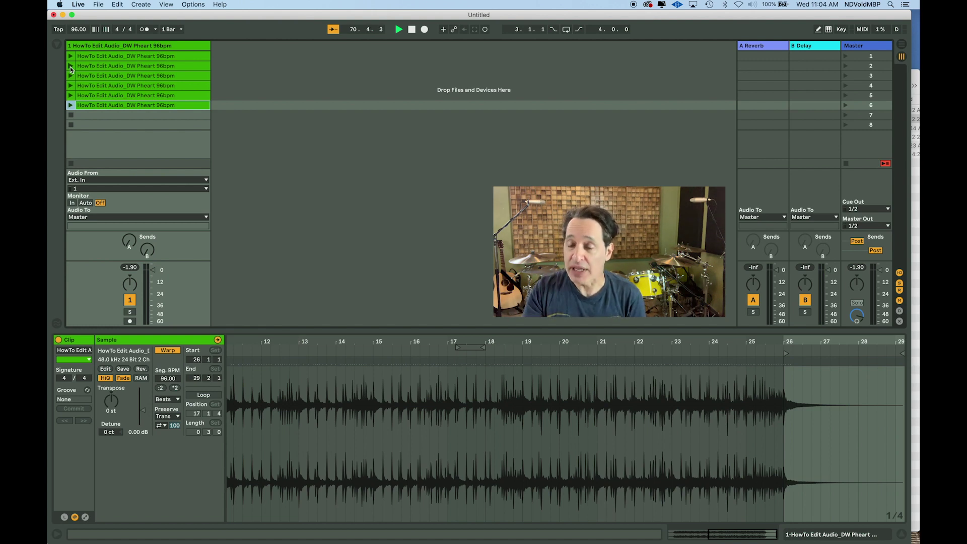
{"action": "key", "text": "Up"}
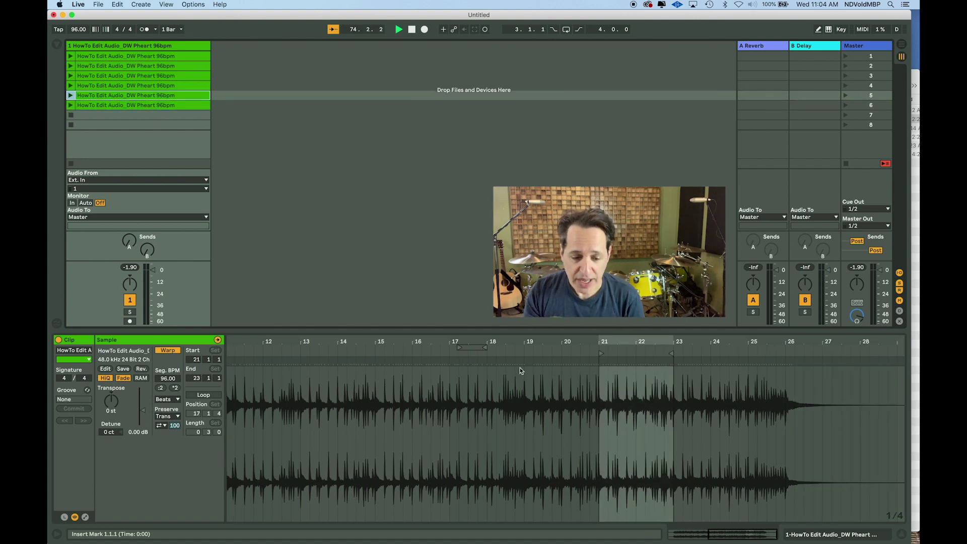
- Launch the fifth clip (bars 21 to 23) repeatedly, retriggering it on the next bar
{"action": "left_click", "coordinate": [71, 96]}
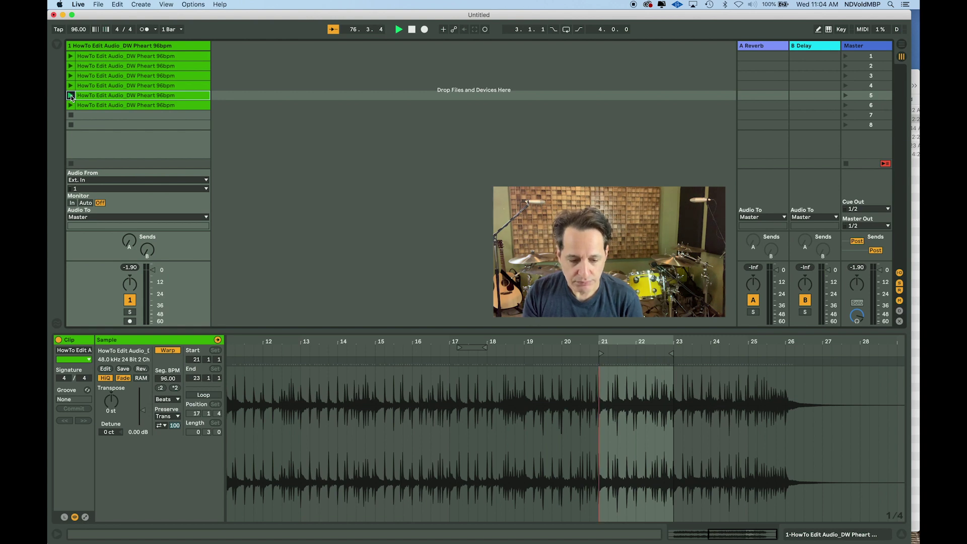
{"action": "left_click", "coordinate": [70, 95]}
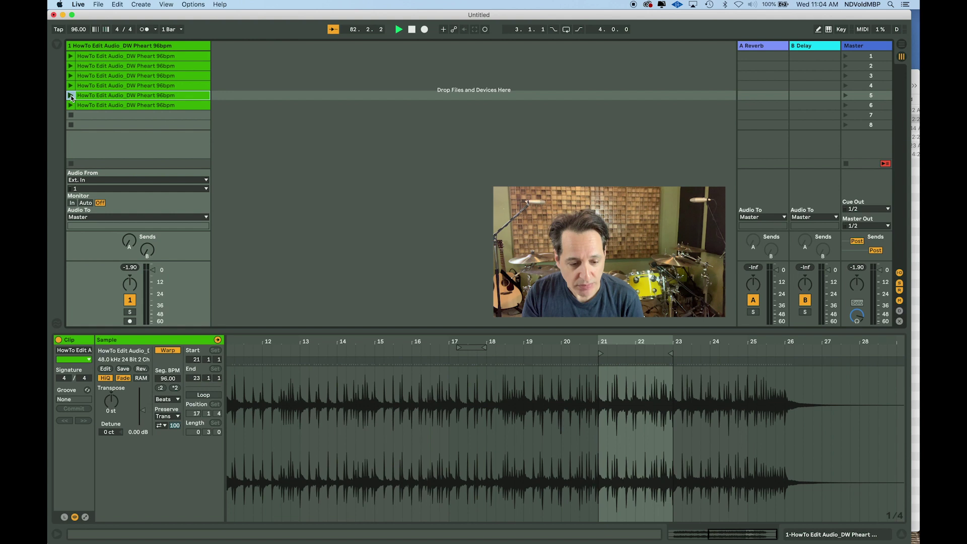
{"action": "left_click", "coordinate": [70, 95]}
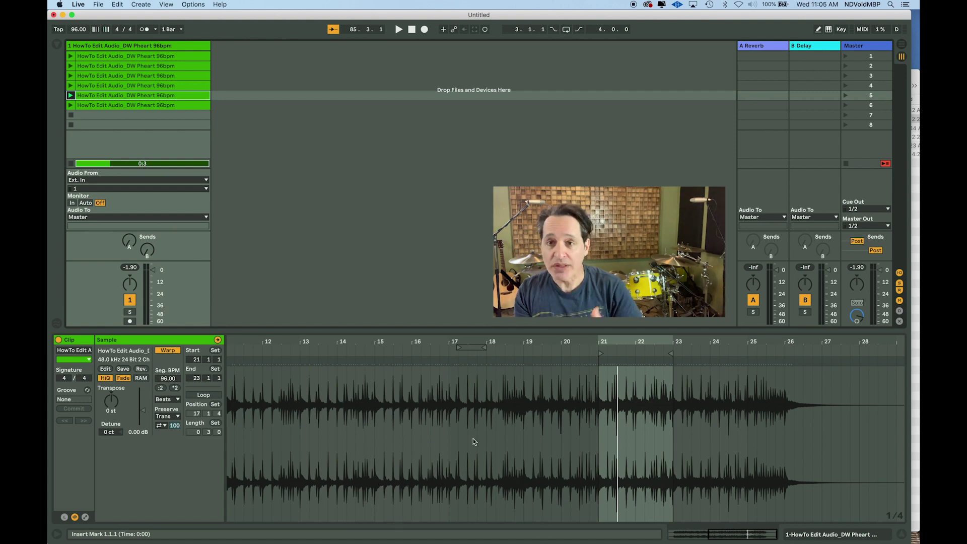
{"action": "left_click", "coordinate": [70, 95]}
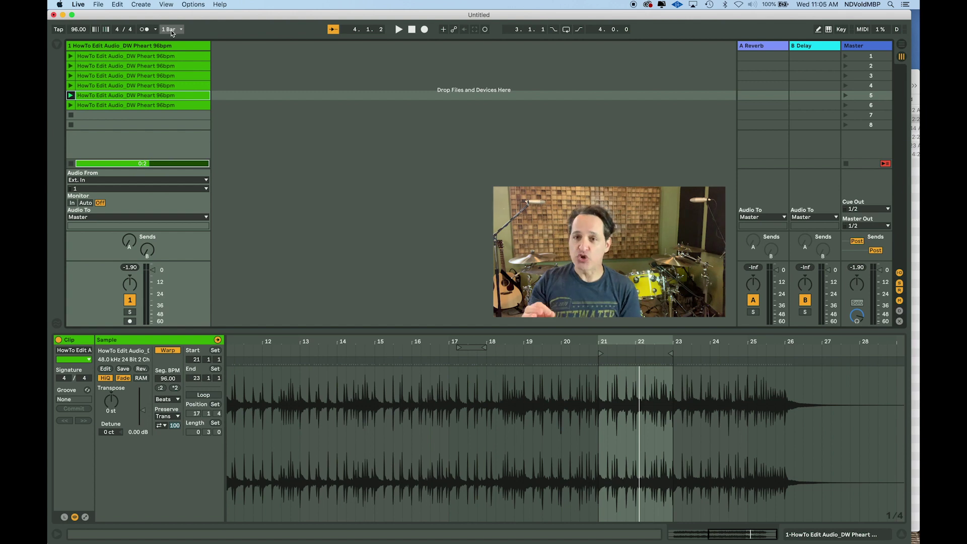
- Reopen the Control Bar's global quantization menu, still showing 1 Bar
{"action": "left_click", "coordinate": [171, 31]}
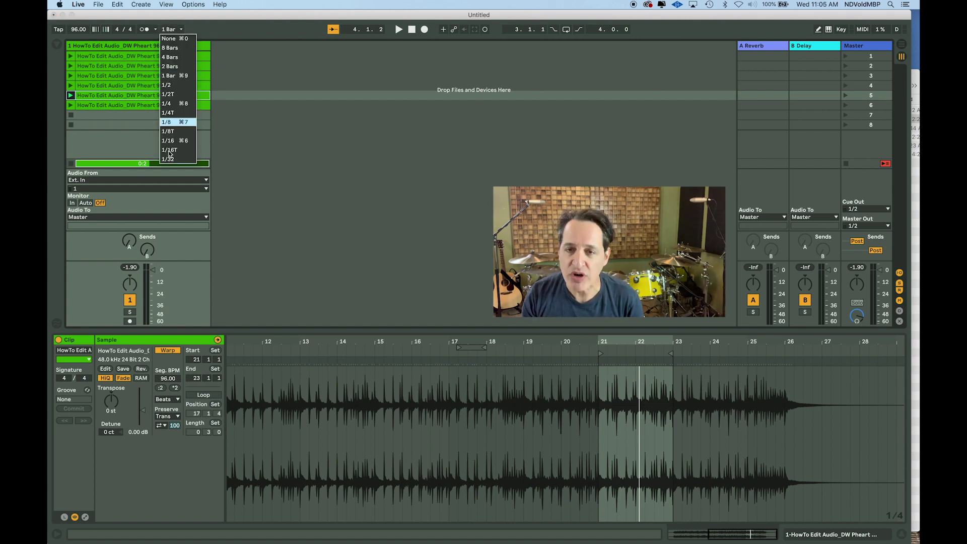